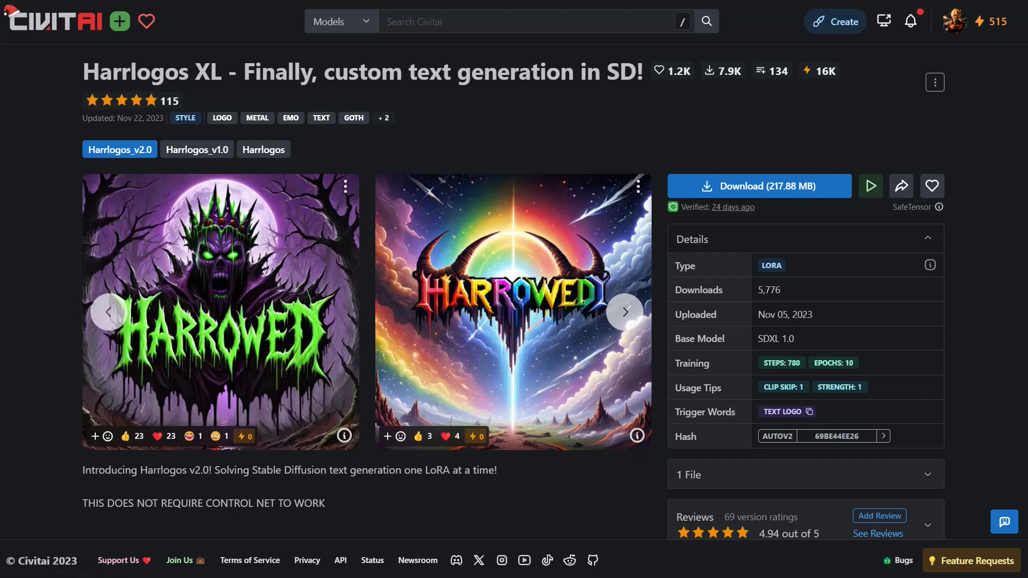
Step: Check the Harrlogos_v2.0 files in stable-diffusion-webui's models\Lora folder, then return to Stability Matrix
{"action": "key", "text": "alt+Tab"}
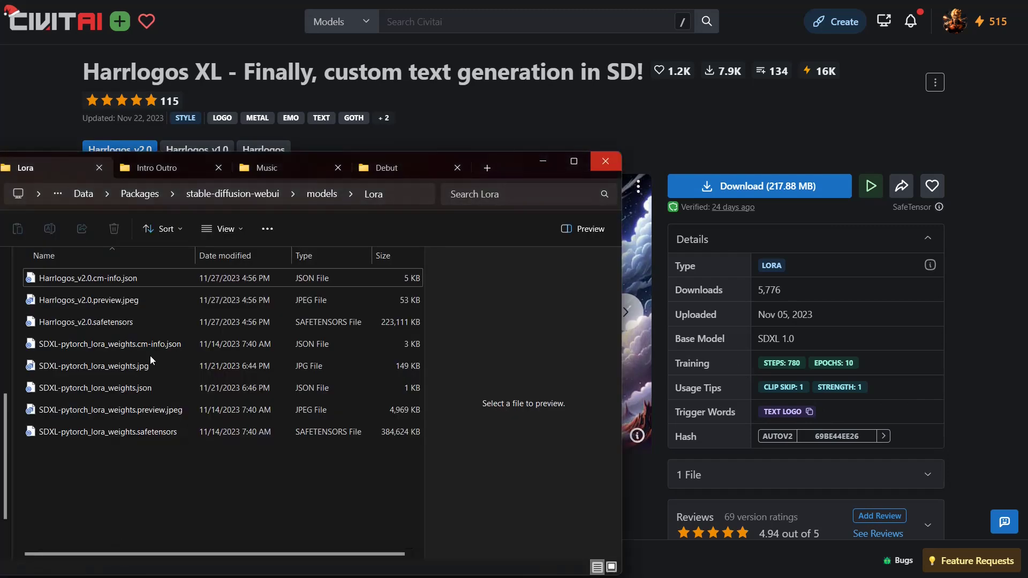
{"action": "left_click", "coordinate": [211, 194]}
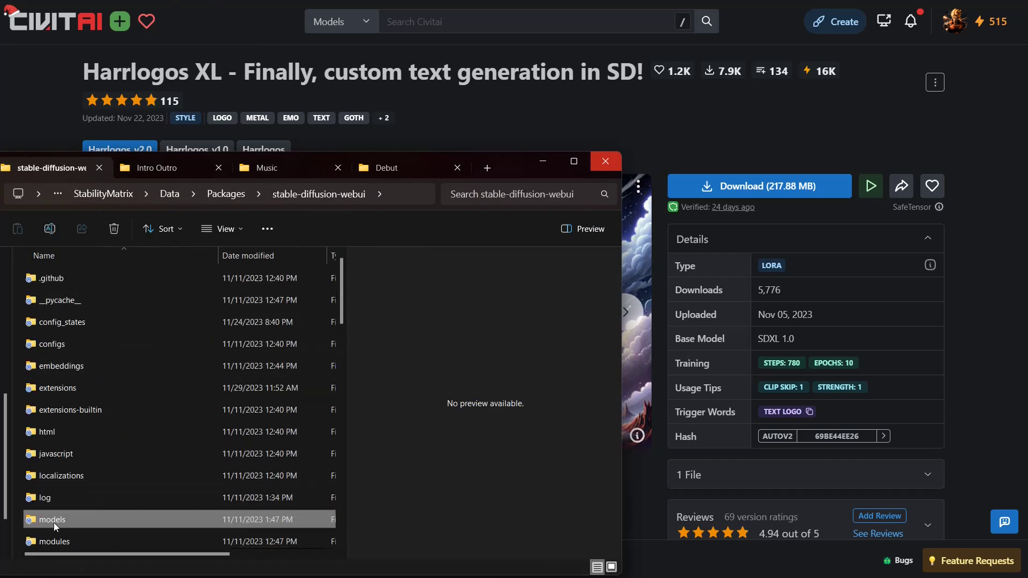
{"action": "double_click", "coordinate": [53, 521]}
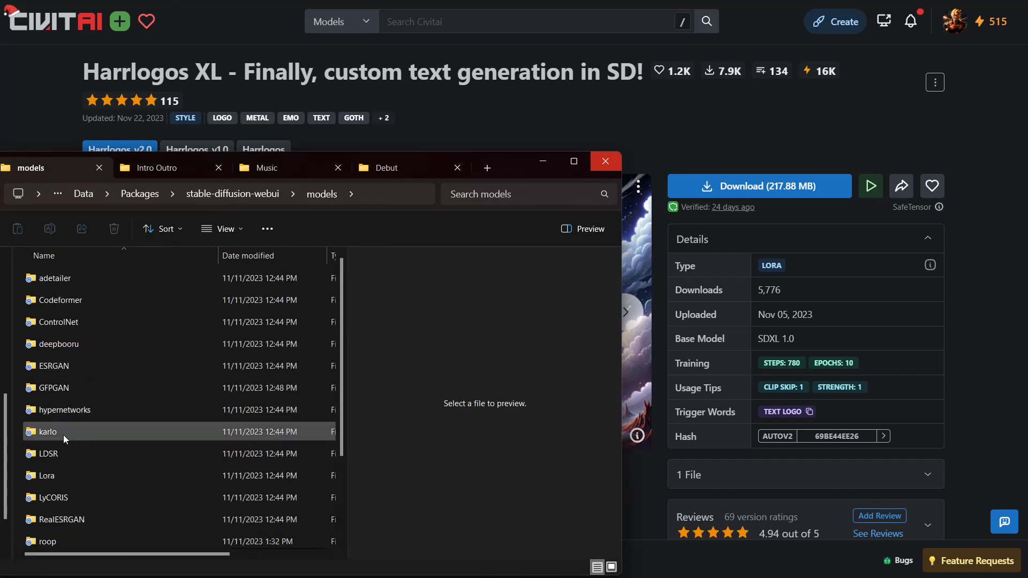
{"action": "double_click", "coordinate": [76, 475]}
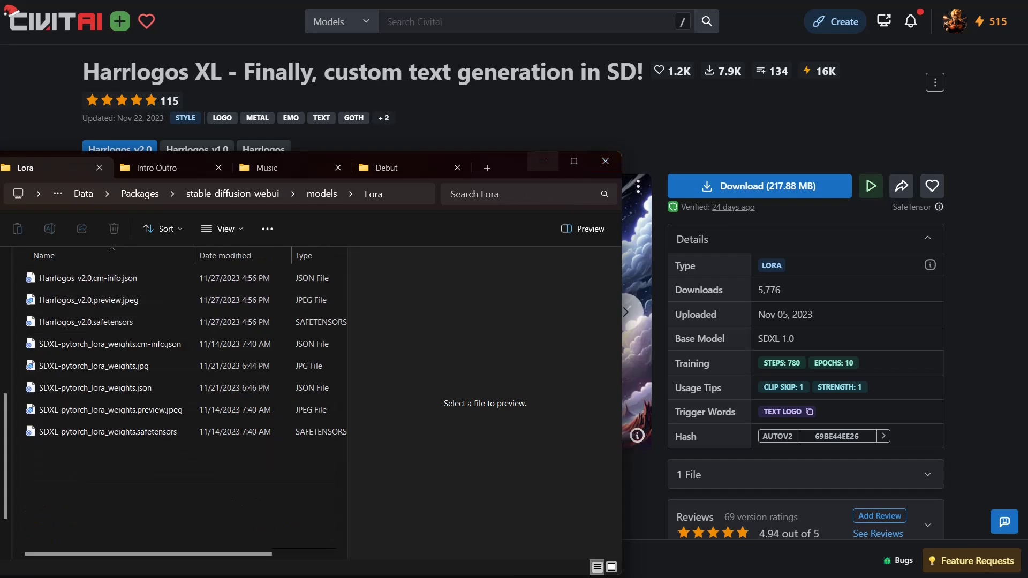
{"action": "left_click", "coordinate": [543, 162]}
{"action": "key", "text": "alt+Tab"}
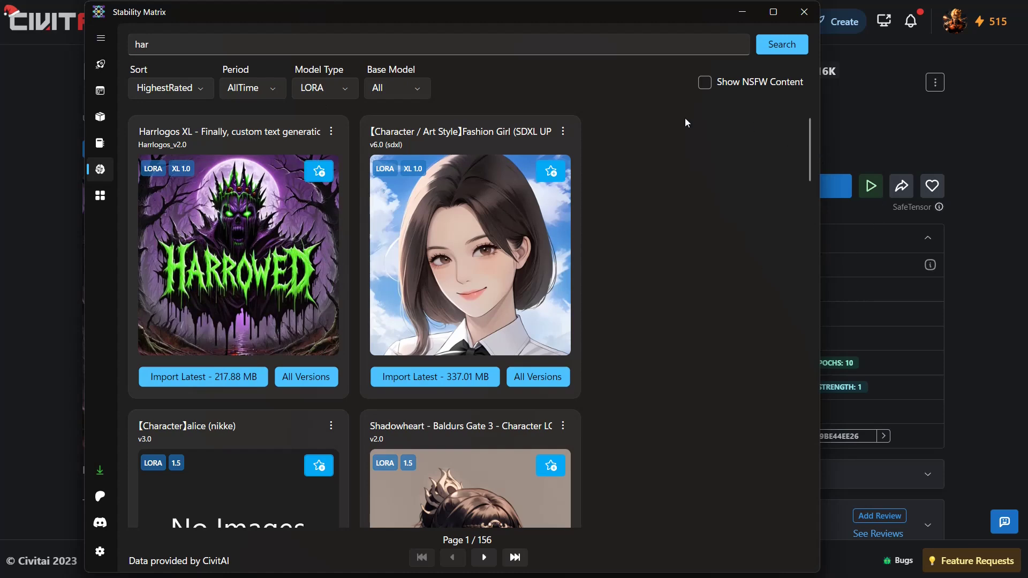
Step: Show the running Stable Diffusion WebUI console on Stability Matrix's Launch page
{"action": "left_click", "coordinate": [100, 64]}
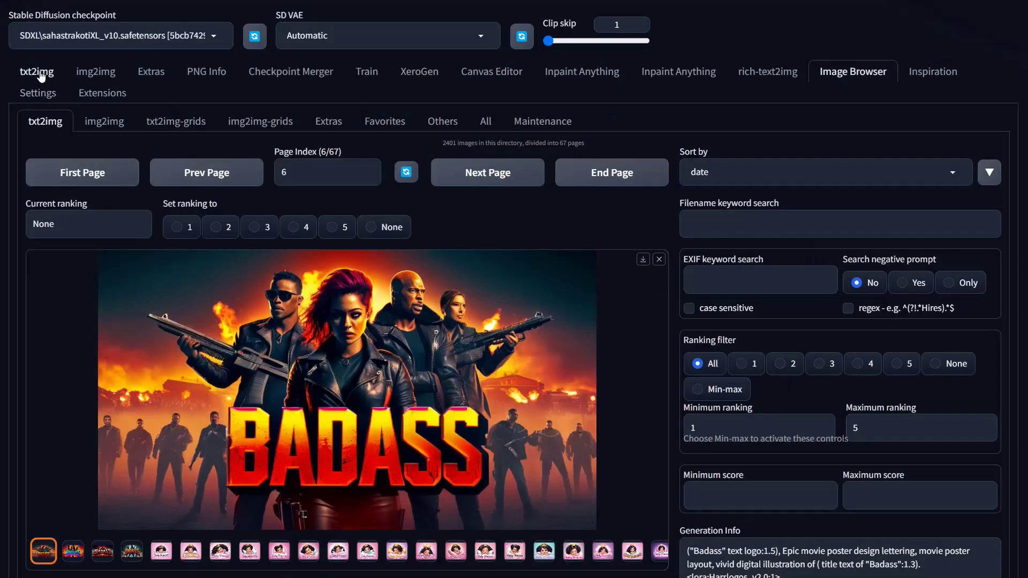
Step: Confirm Harrlogos_v2.0 is listed under the txt2img Lora tab, then return to Generation settings
{"action": "left_click", "coordinate": [41, 76]}
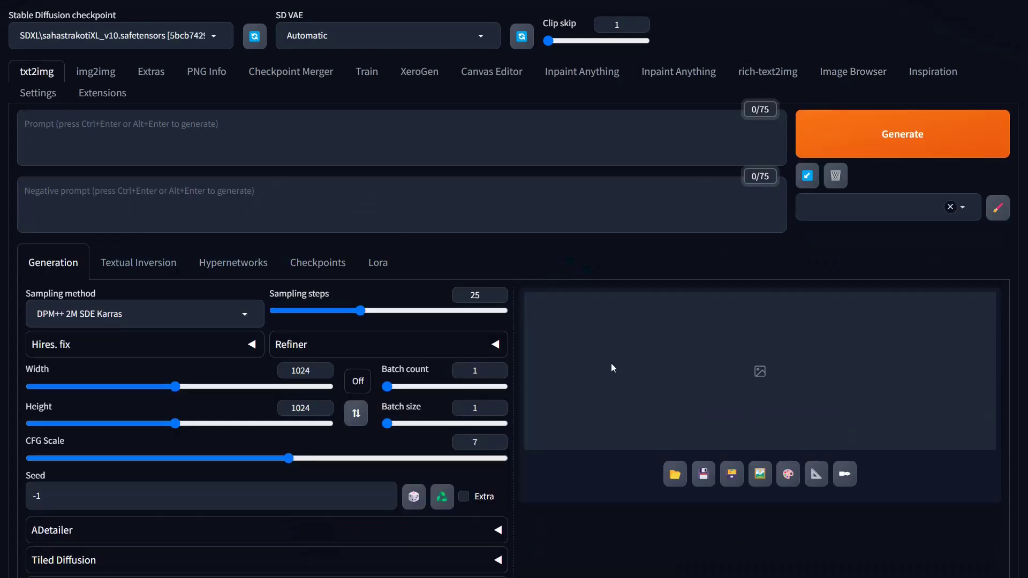
{"action": "left_click", "coordinate": [373, 263]}
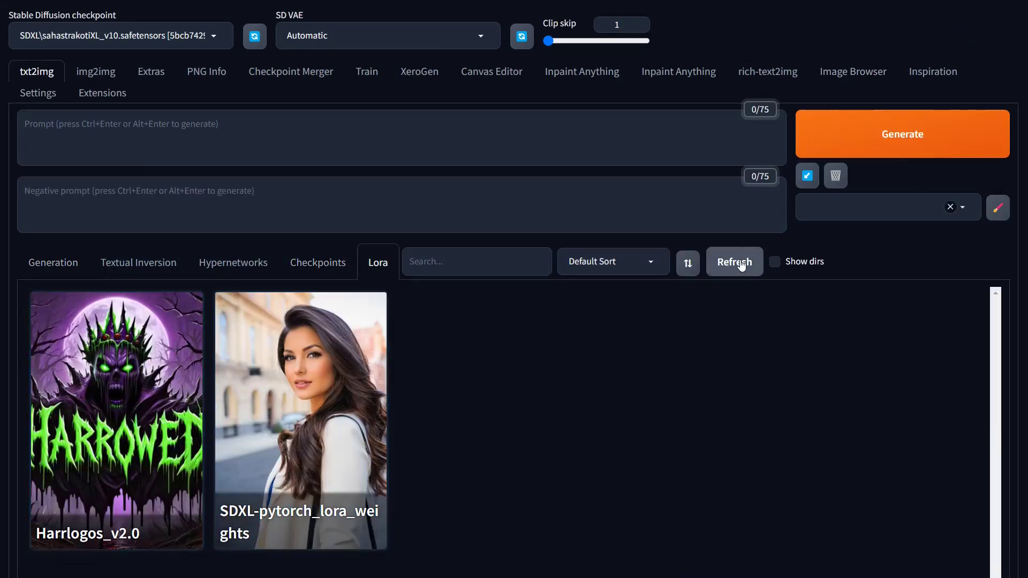
{"action": "mouse_move", "coordinate": [129, 405]}
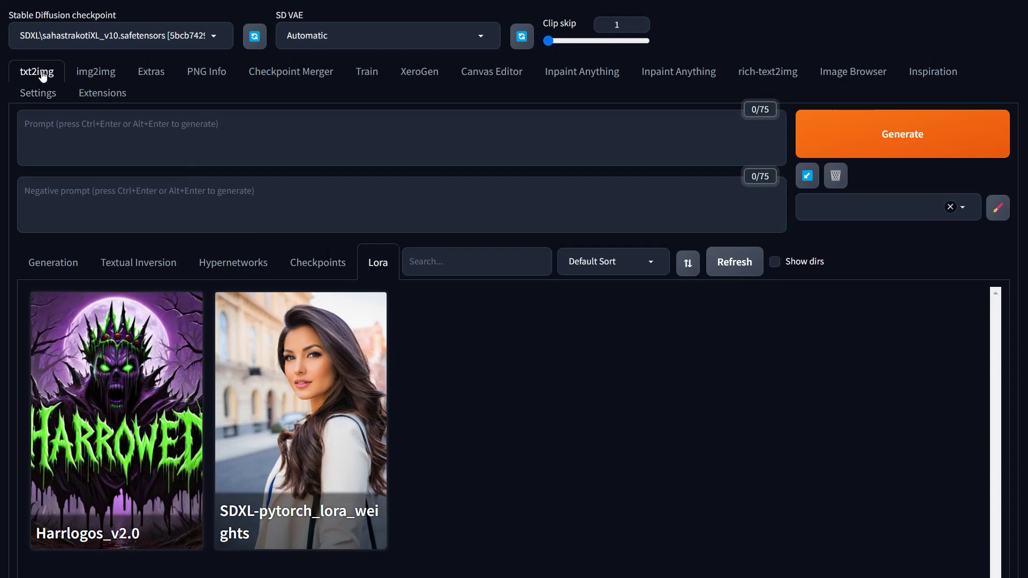
{"action": "left_click", "coordinate": [67, 273]}
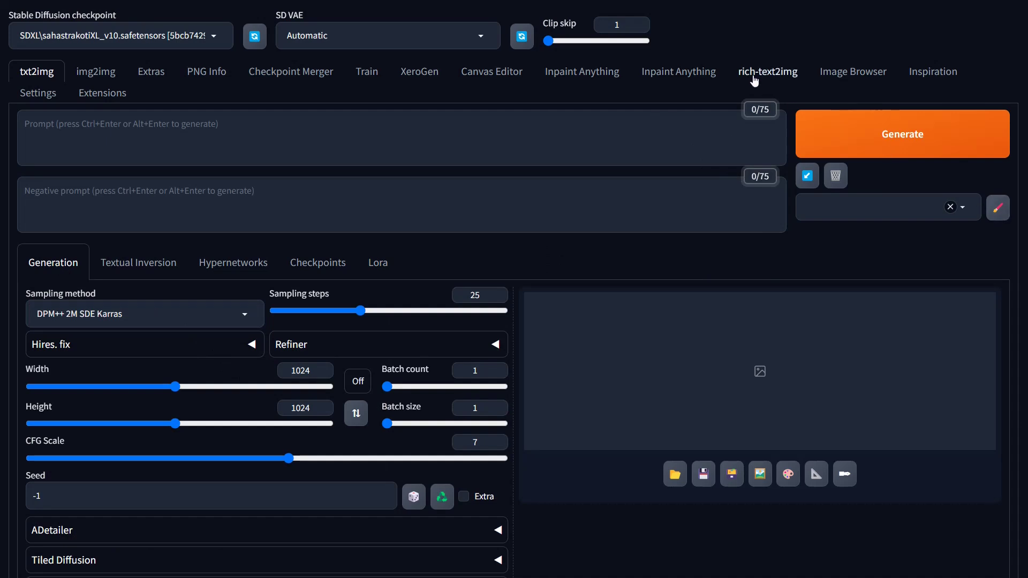
Step: Paste the lettering terms into the txt2img prompt box
{"action": "left_click", "coordinate": [836, 79]}
{"action": "scroll", "coordinate": [800, 388], "scroll_direction": "down", "scroll_amount": 4}
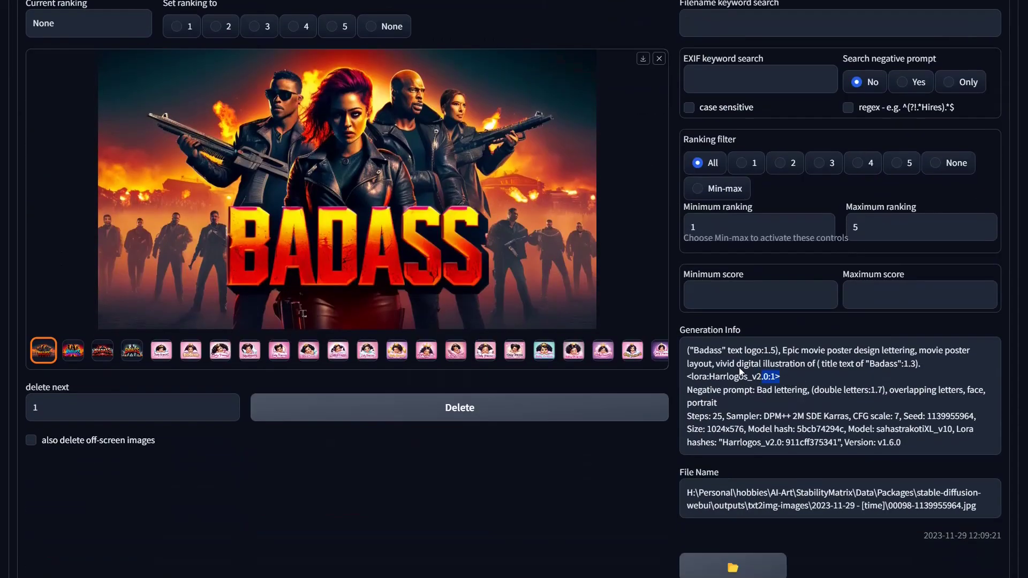
{"action": "left_click_drag", "start_coordinate": [740, 368], "coordinate": [688, 352]}
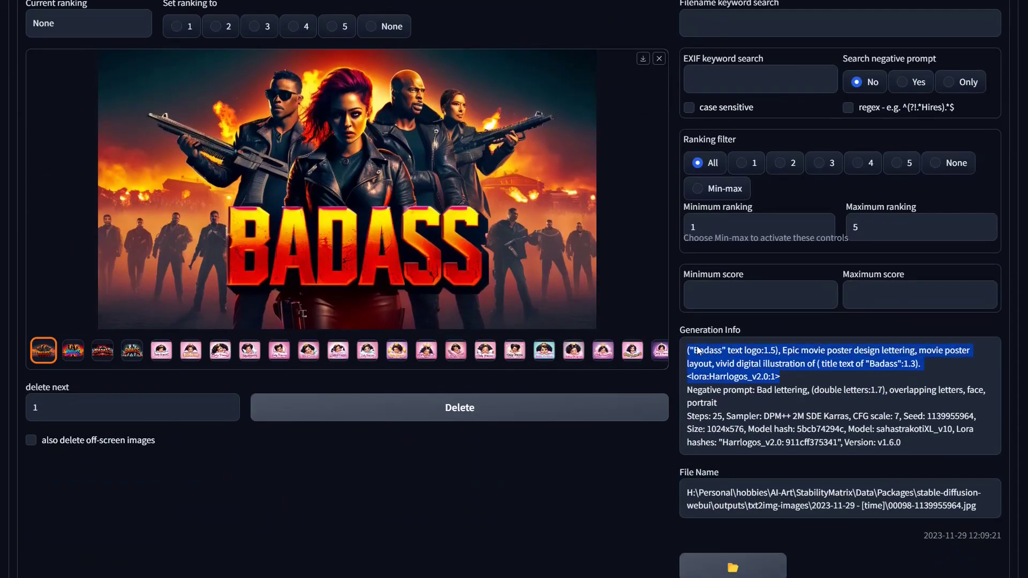
{"action": "scroll", "coordinate": [699, 351], "scroll_direction": "up", "scroll_amount": 4}
{"action": "left_click", "coordinate": [36, 71]}
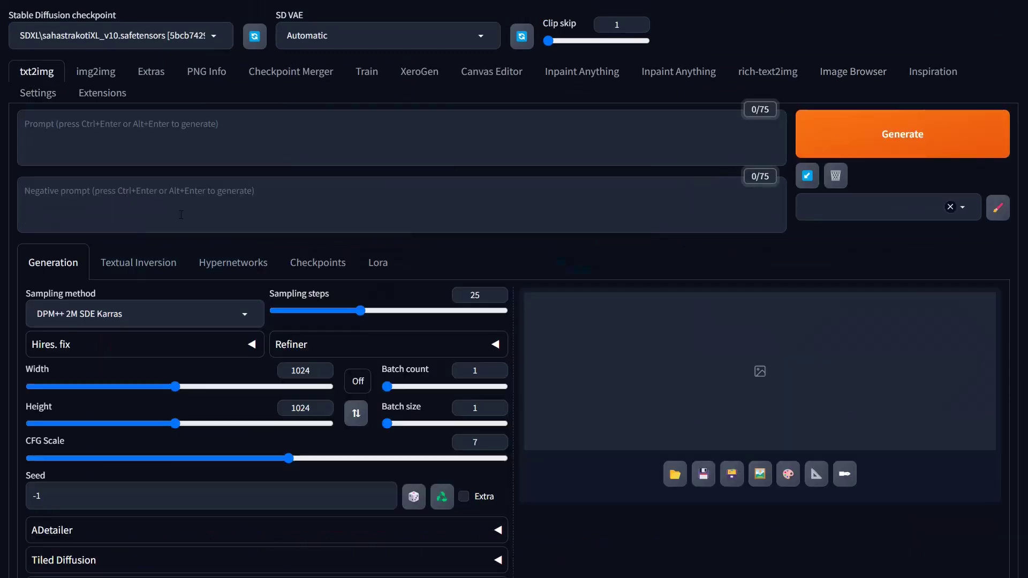
{"action": "left_click", "coordinate": [118, 146]}
{"action": "type", "text": "Bad lettering, (double letters:1.7), overlapping letters"}
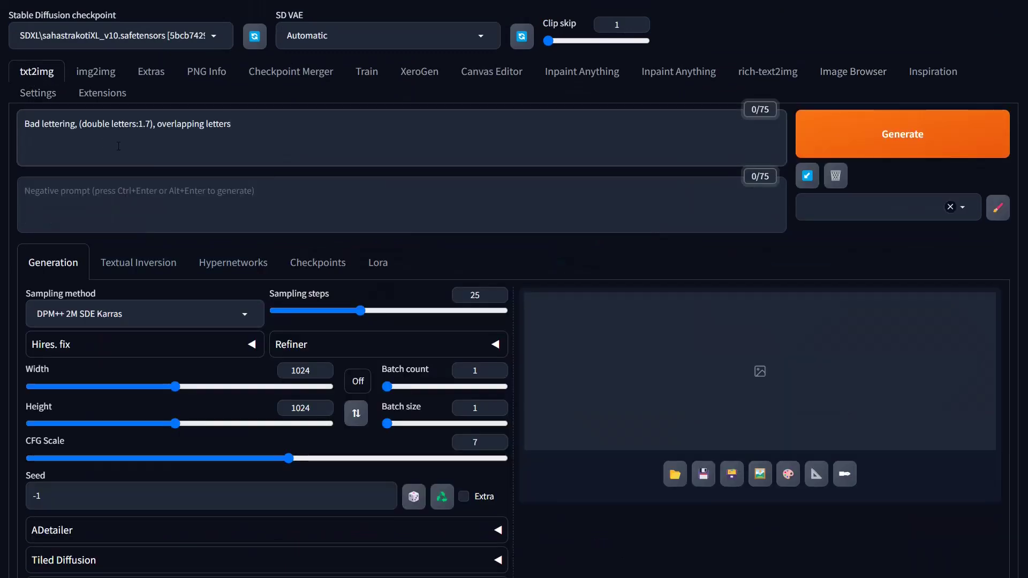
Step: Move the lettering terms into the negative prompt and clear the main prompt
{"action": "left_click_drag", "start_coordinate": [231, 124], "coordinate": [30, 124]}
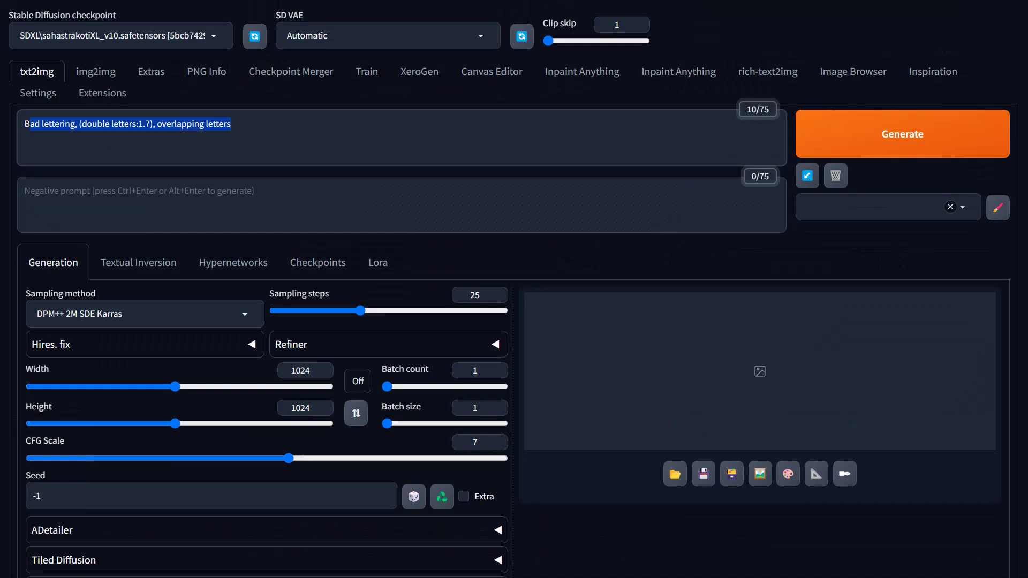
{"action": "key", "text": "ctrl+a"}
{"action": "key", "text": "ctrl+c"}
{"action": "key", "text": "Tab"}
{"action": "key", "text": "ctrl+v"}
{"action": "key", "text": "shift+Tab"}
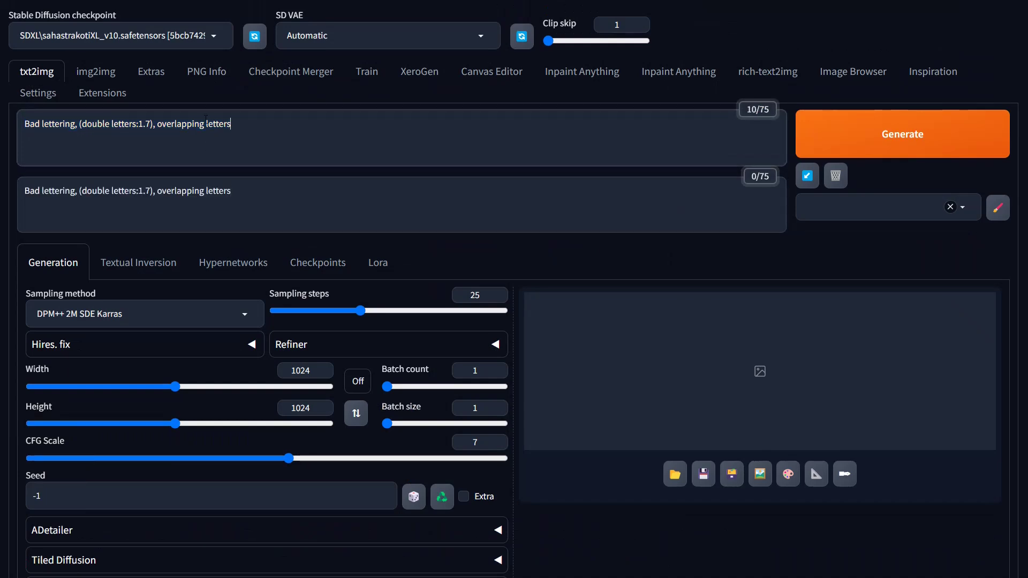
{"action": "key", "text": "ctrl+a"}
{"action": "key", "text": "BackSpace"}
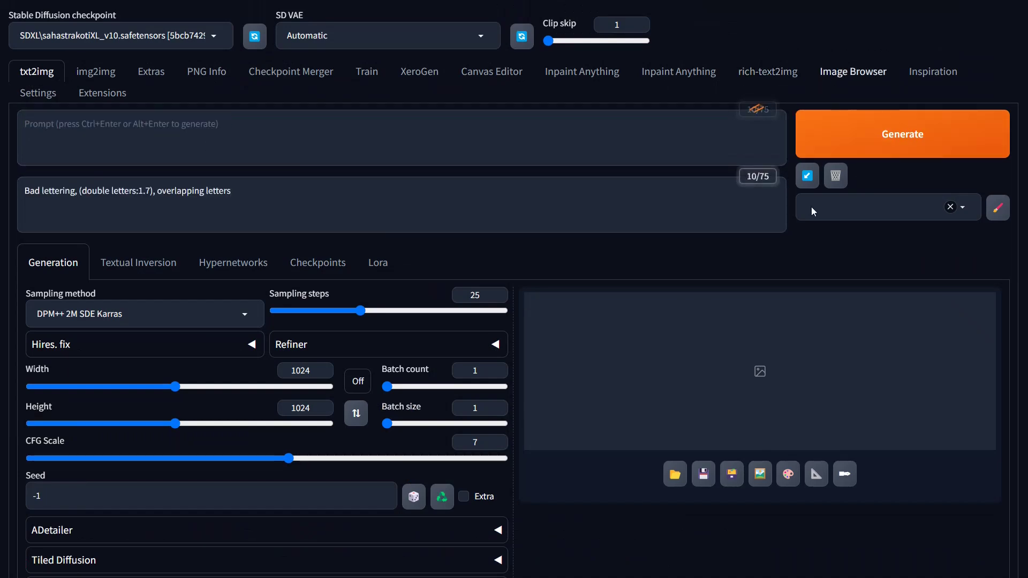
Step: Copy the 'Badass' poster prompt from Image Browser's generation info into the txt2img prompt
{"action": "left_click", "coordinate": [854, 71]}
{"action": "scroll", "coordinate": [786, 378], "scroll_direction": "down", "scroll_amount": 4}
{"action": "left_click_drag", "start_coordinate": [785, 378], "coordinate": [699, 351]}
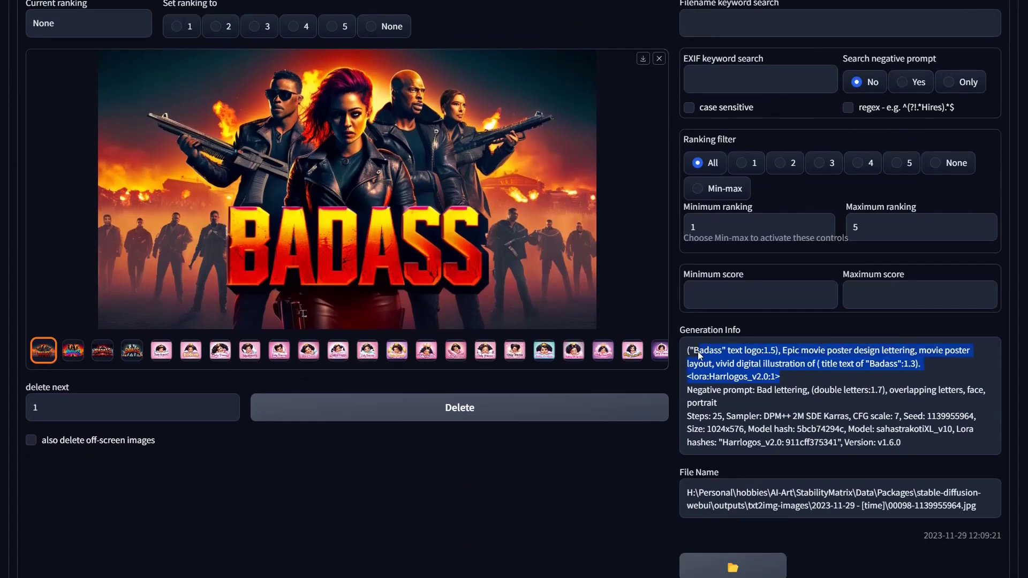
{"action": "right_click", "coordinate": [688, 352]}
{"action": "left_click", "coordinate": [718, 390]}
{"action": "scroll", "coordinate": [74, 89], "scroll_direction": "up", "scroll_amount": 4}
{"action": "left_click", "coordinate": [37, 71]}
{"action": "left_click", "coordinate": [429, 128]}
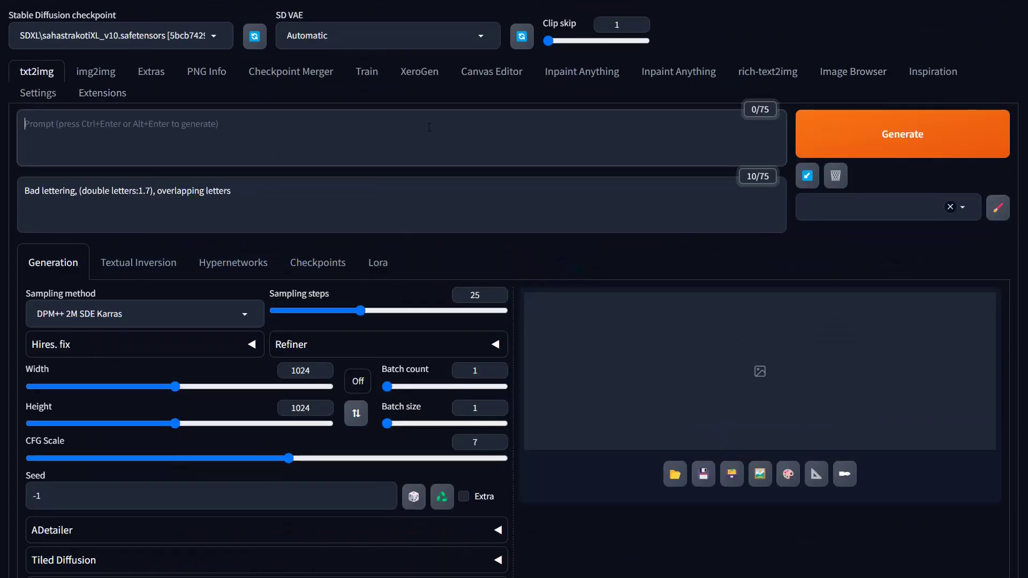
{"action": "key", "text": "ctrl+v"}
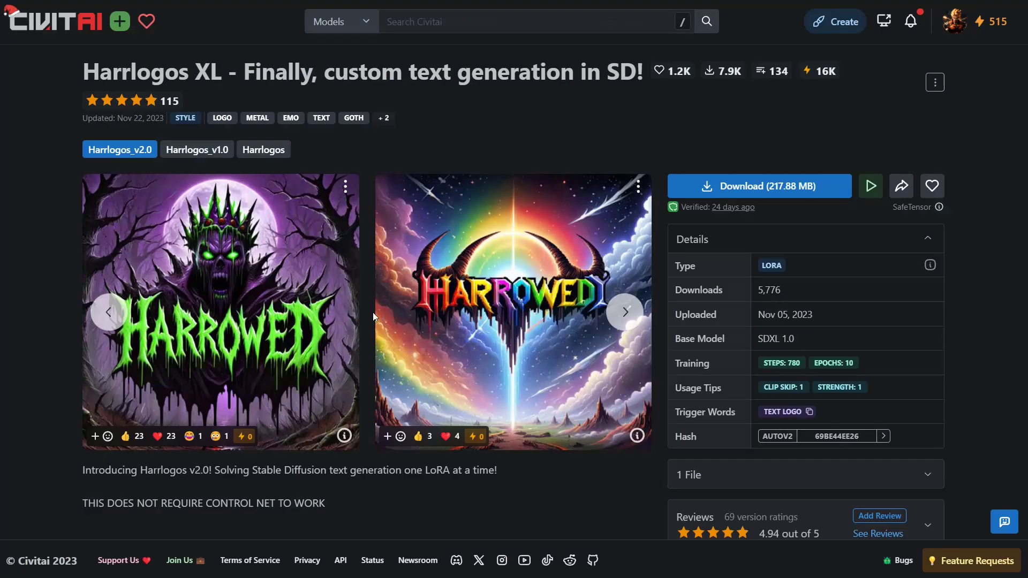
Step: Expand the Civitai Harrlogos description to reveal its ordered prompt terms and example prompt
{"action": "scroll", "coordinate": [375, 321], "scroll_direction": "down", "scroll_amount": 6}
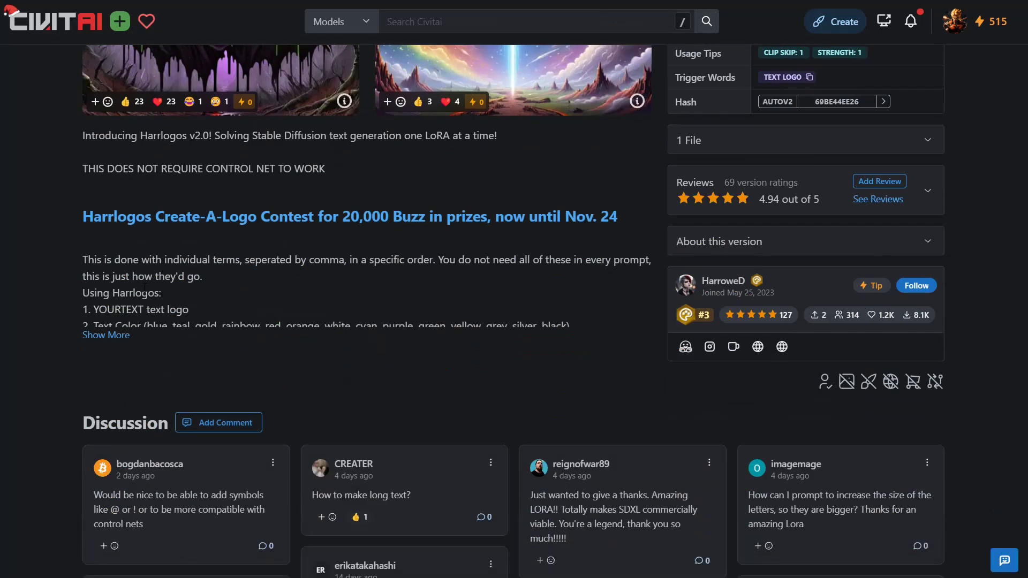
{"action": "left_click", "coordinate": [111, 336]}
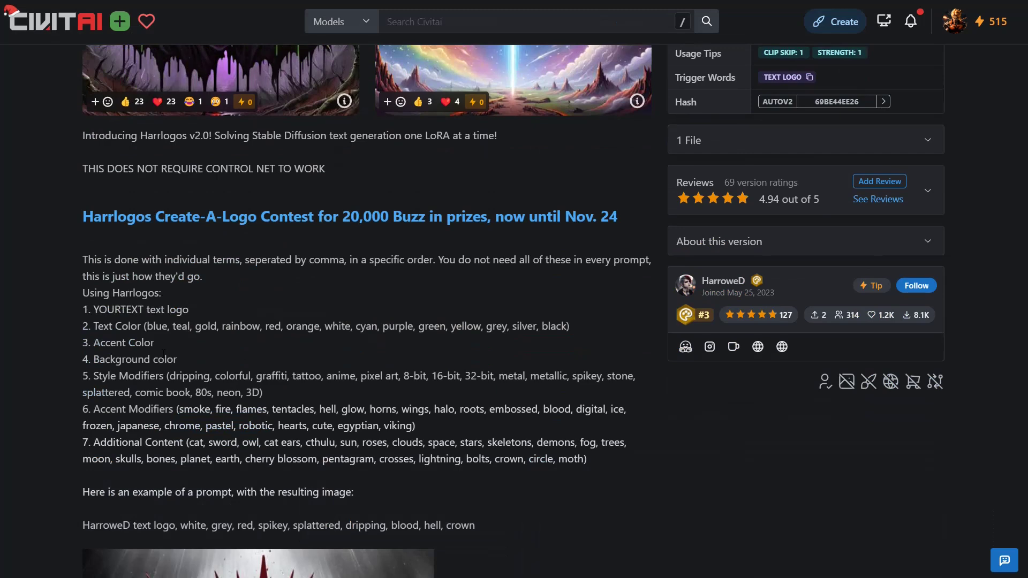
{"action": "scroll", "coordinate": [238, 383], "scroll_direction": "up", "scroll_amount": 2}
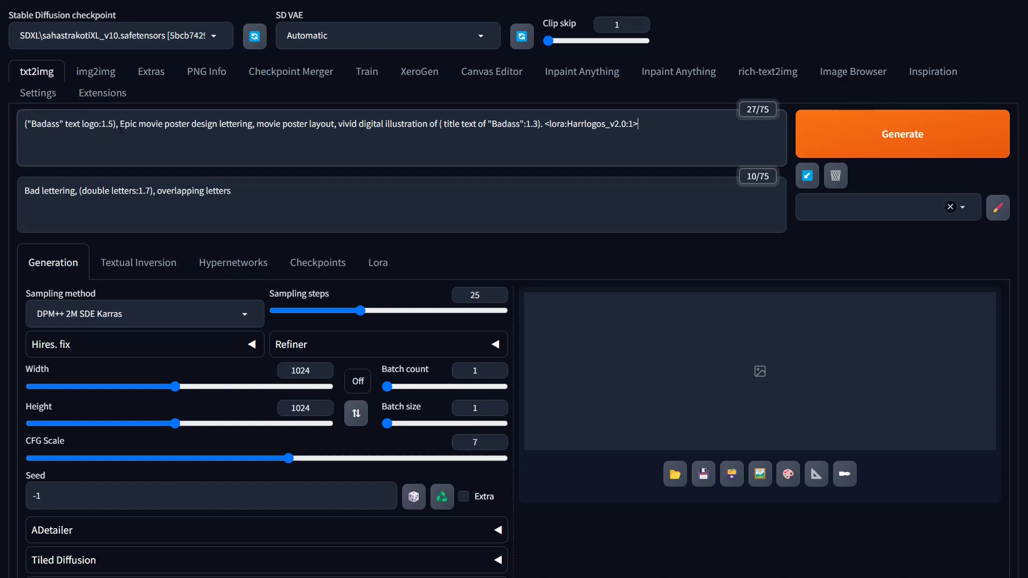
Step: Review the prompt's poster-style terms, title text and Harrlogos LoRA tag against the installed LoRA list
{"action": "left_click_drag", "start_coordinate": [122, 125], "coordinate": [332, 145]}
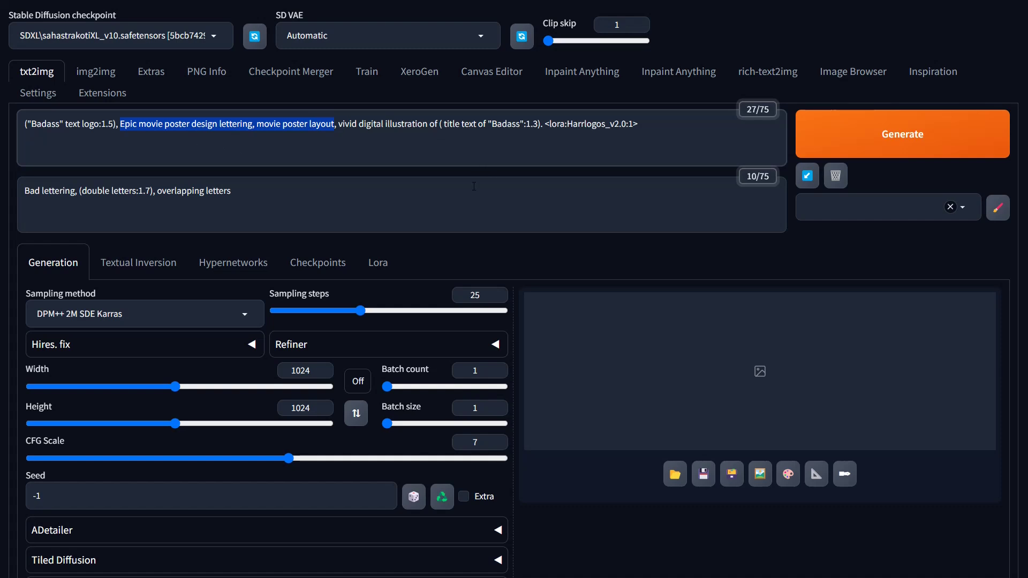
{"action": "left_click_drag", "start_coordinate": [442, 127], "coordinate": [480, 132]}
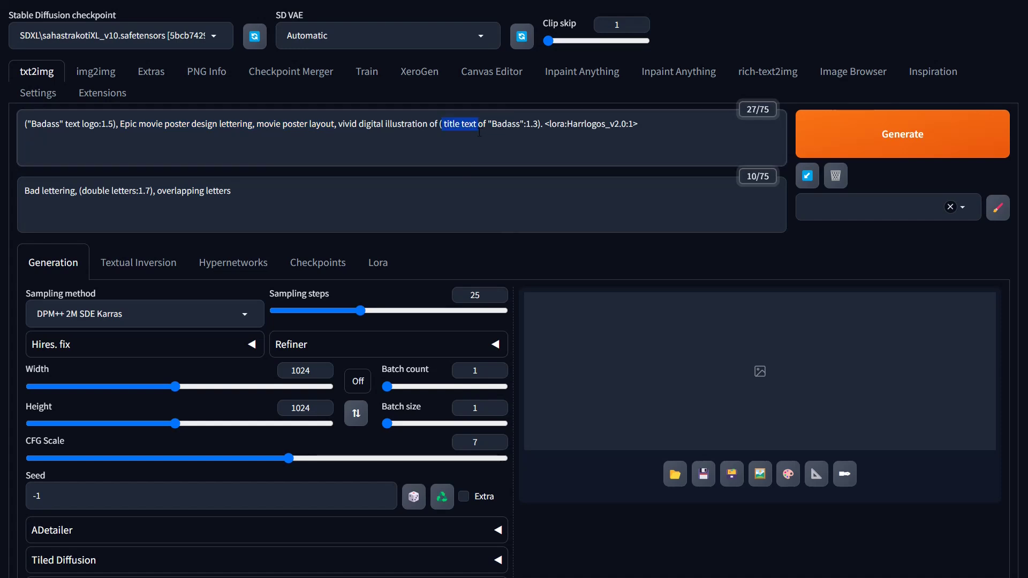
{"action": "key", "text": "Right"}
{"action": "left_click_drag", "start_coordinate": [681, 130], "coordinate": [547, 132]}
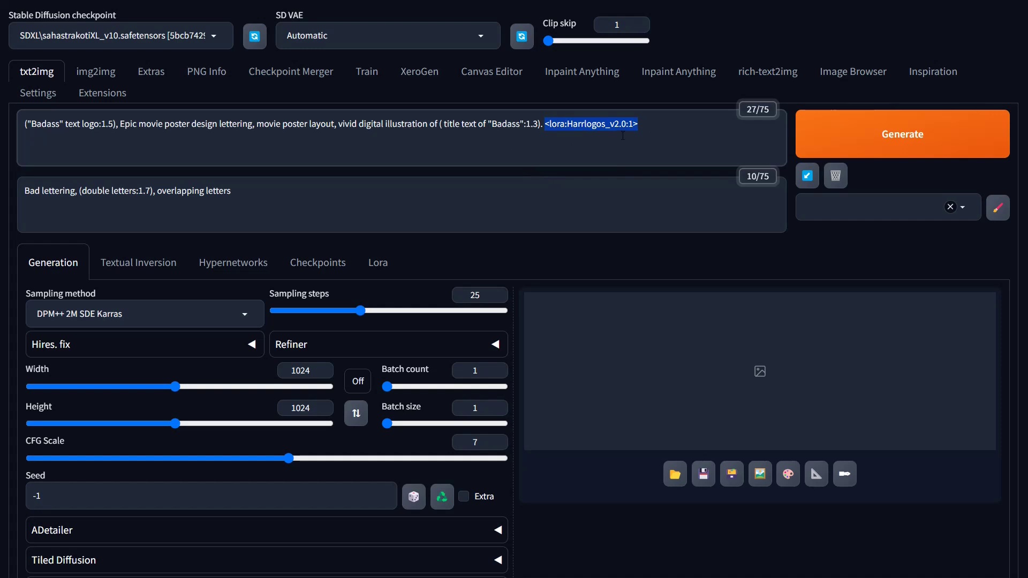
{"action": "left_click", "coordinate": [375, 265]}
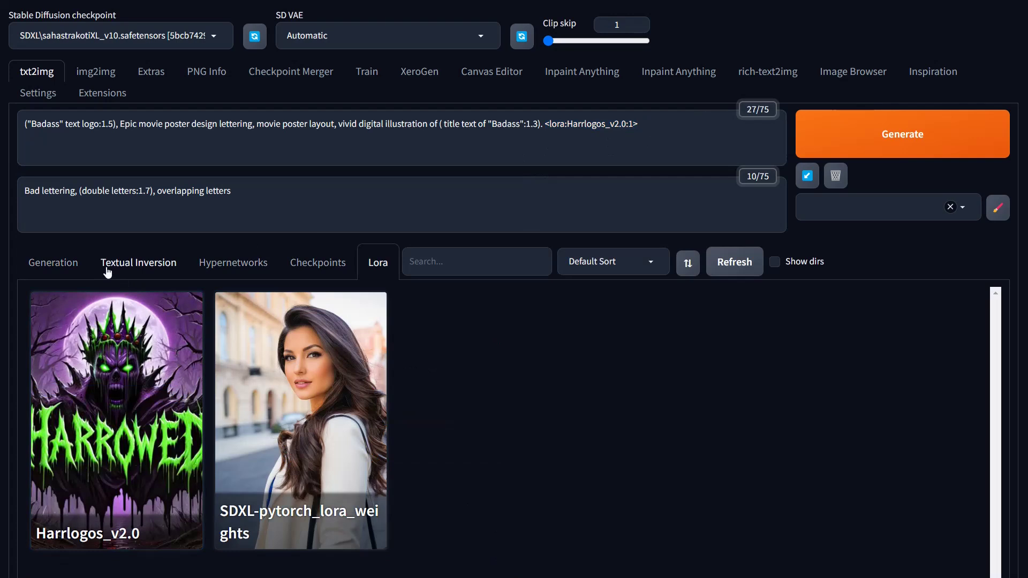
{"action": "left_click", "coordinate": [67, 268]}
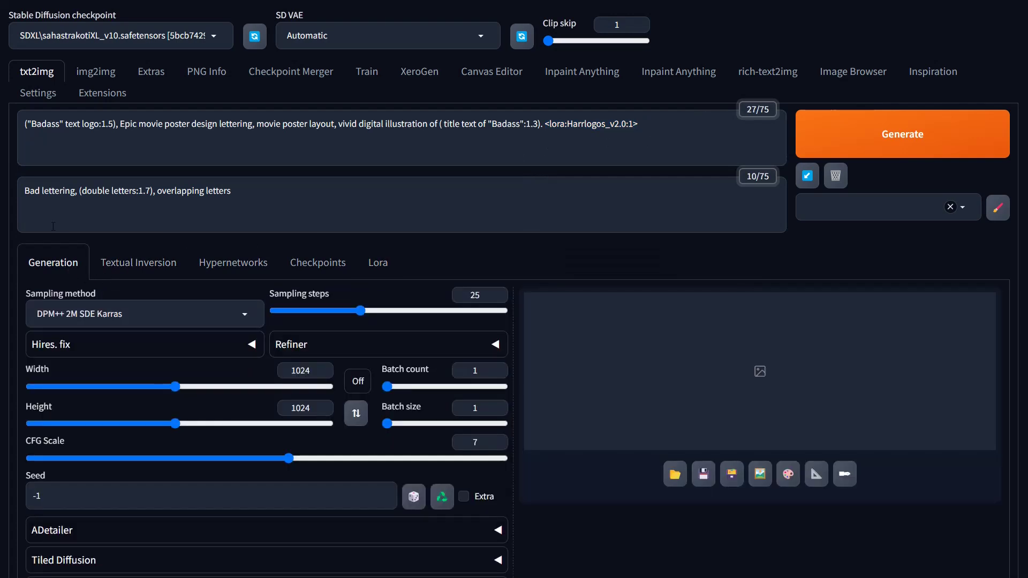
Step: Delete '(double letters:1.7),' so the negative prompt reads 'Bad lettering, overlapping letters'
{"action": "left_click_drag", "start_coordinate": [263, 202], "coordinate": [20, 197]}
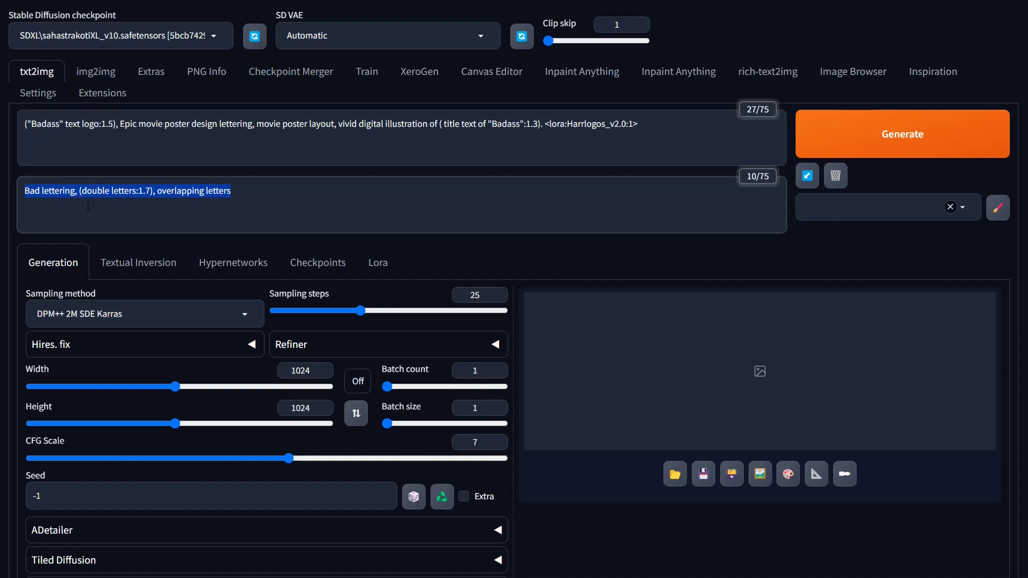
{"action": "left_click_drag", "start_coordinate": [154, 196], "coordinate": [81, 201]}
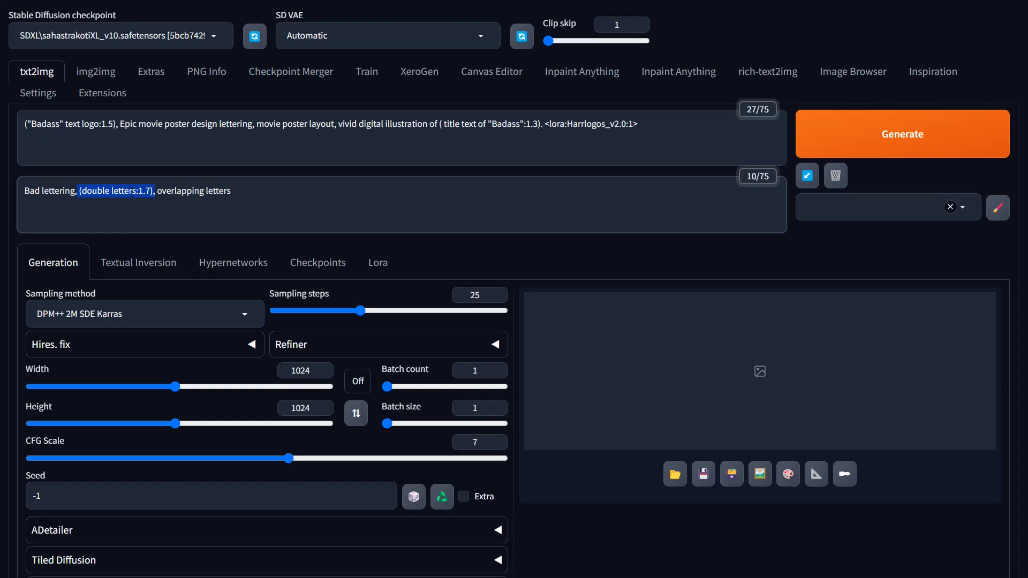
{"action": "key", "text": "BackSpace"}
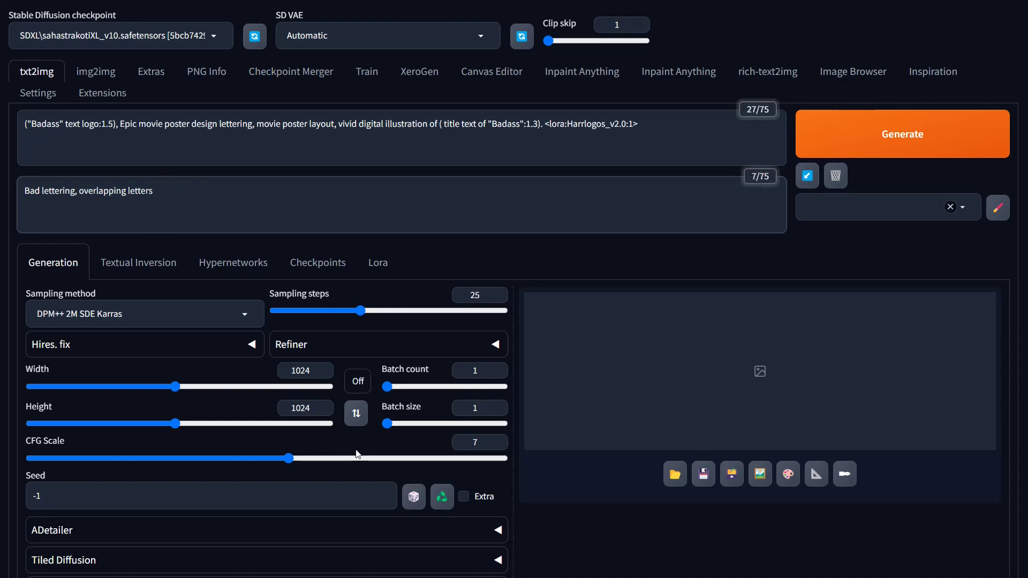
Step: Set a 16:9 (1024×576) size and replace both 'Badass' words with 'Stable Diffusion'
{"action": "left_click", "coordinate": [364, 390]}
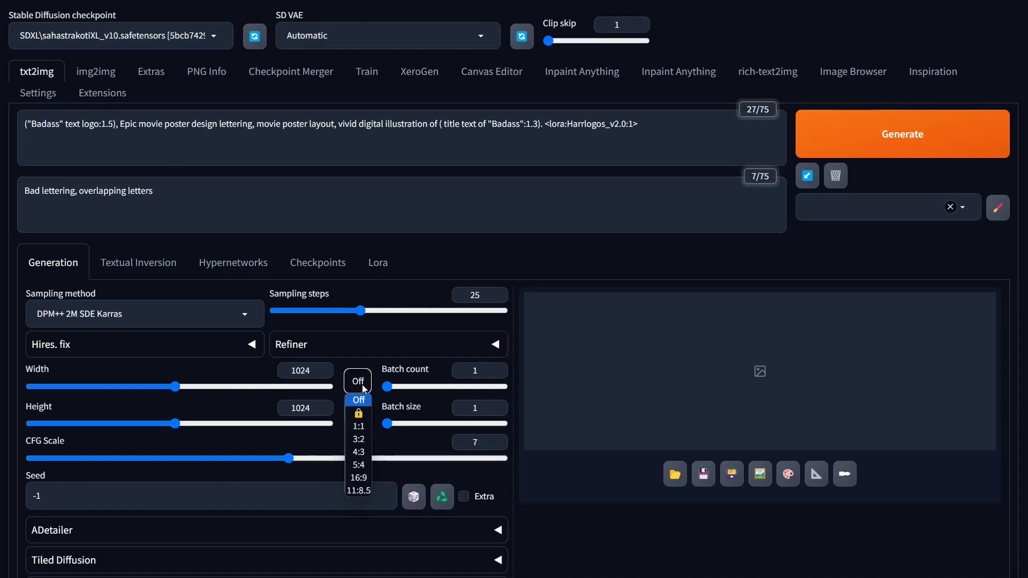
{"action": "left_click", "coordinate": [364, 482]}
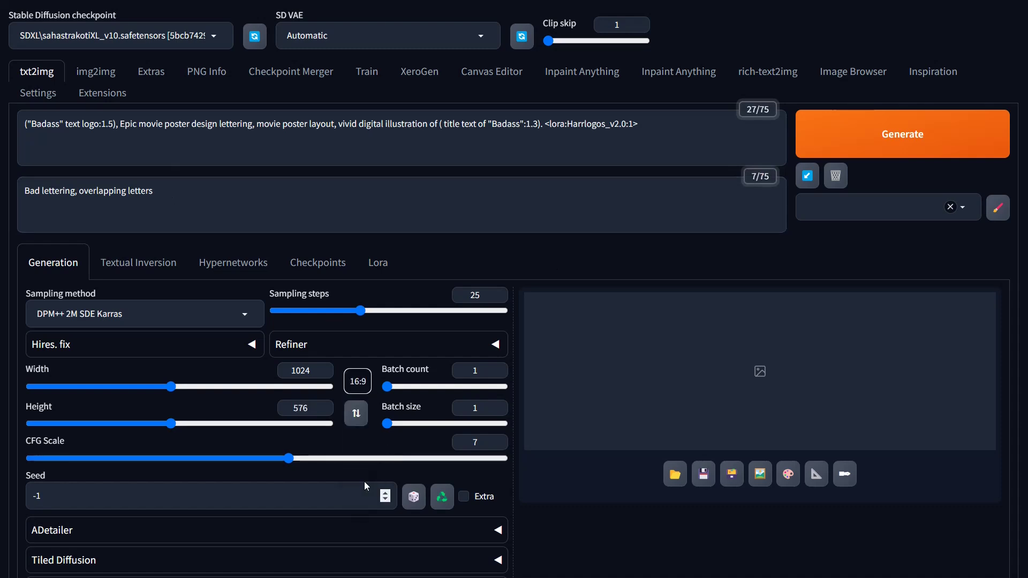
{"action": "double_click", "coordinate": [45, 123]}
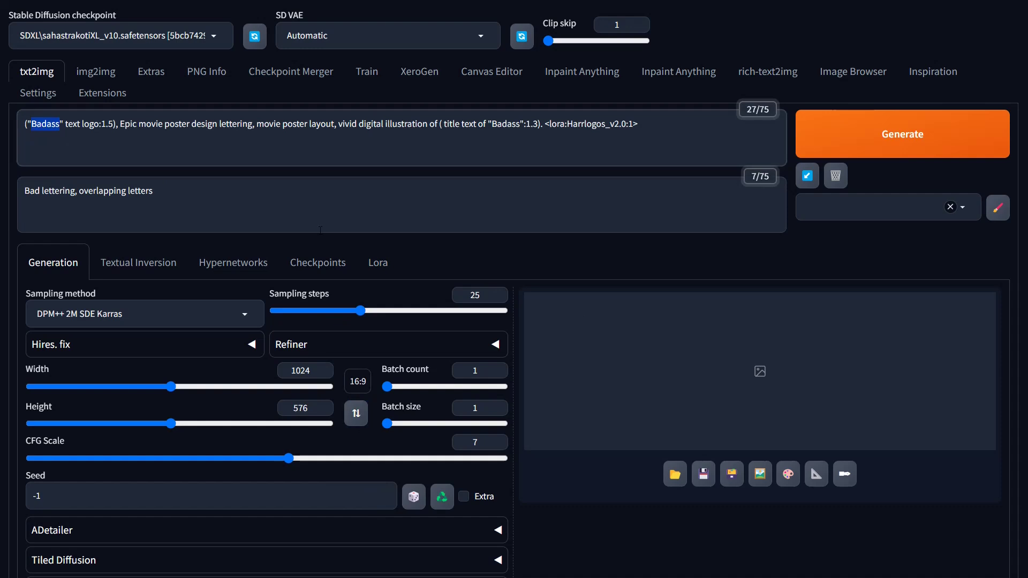
{"action": "type", "text": "Stable "}
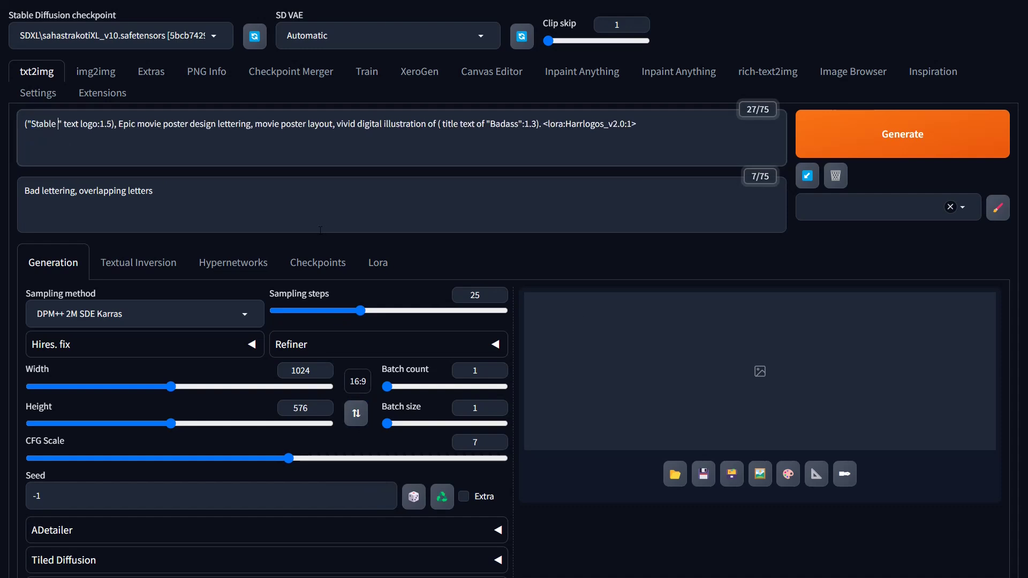
{"action": "type", "text": "Diffusion"}
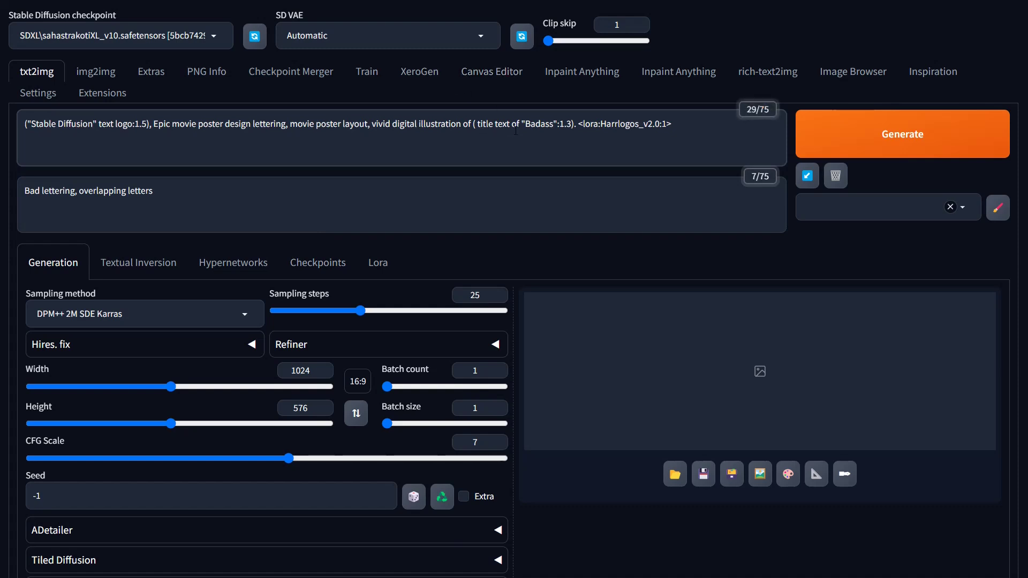
{"action": "double_click", "coordinate": [534, 123]}
{"action": "type", "text": "Stable Diffus"}
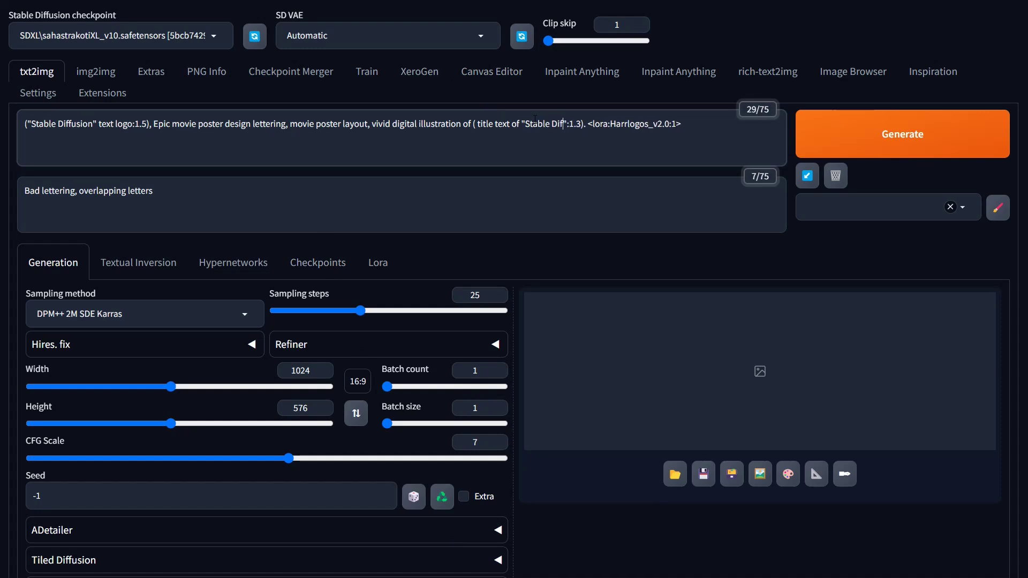
{"action": "type", "text": "ion"}
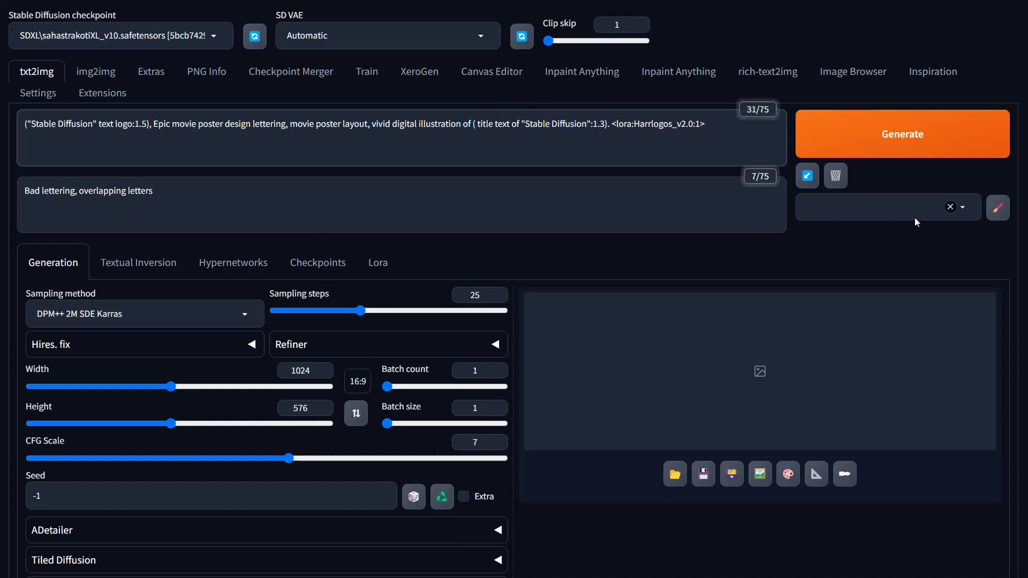
{"action": "left_click", "coordinate": [378, 311]}
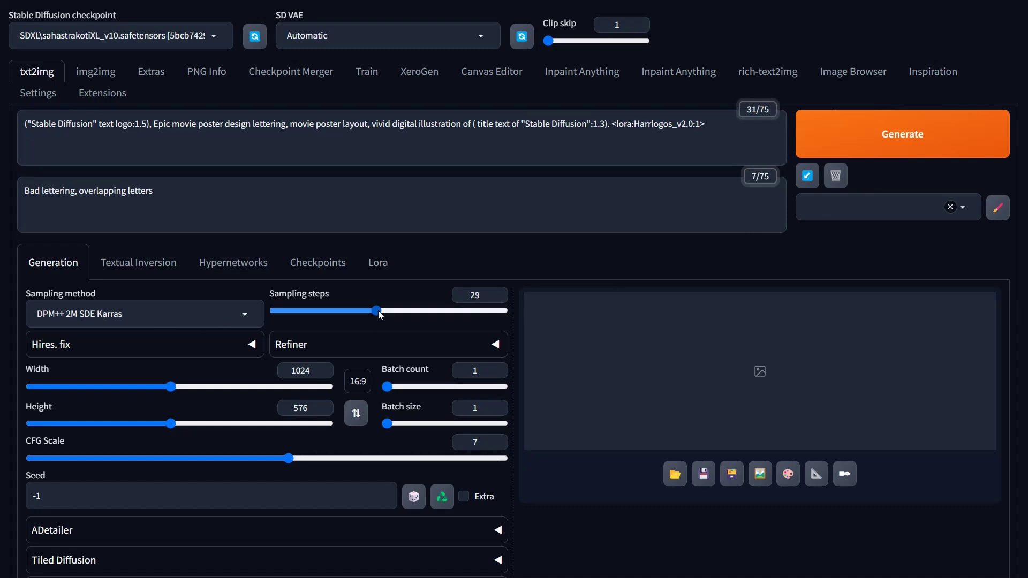
Step: Use 30 sampling steps, the Euler a sampler, CFG scale 8 and batch count 10
{"action": "left_click_drag", "start_coordinate": [379, 315], "coordinate": [378, 316]}
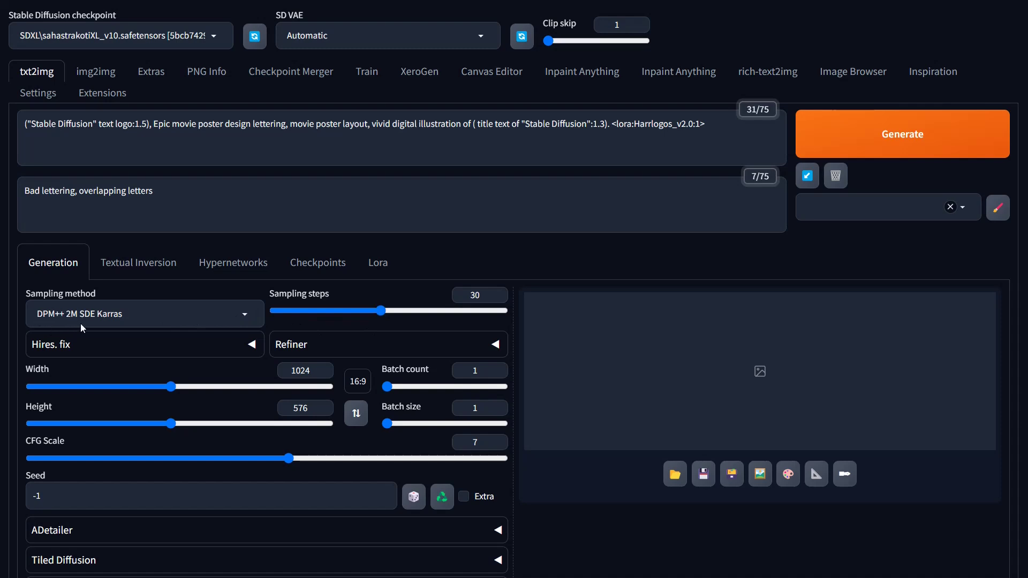
{"action": "left_click", "coordinate": [249, 316]}
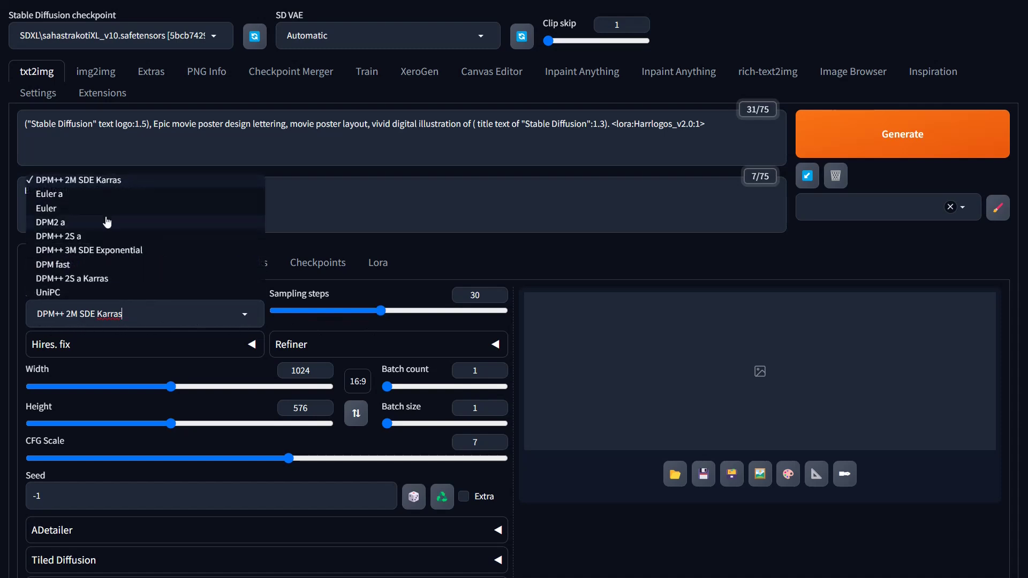
{"action": "left_click", "coordinate": [47, 197]}
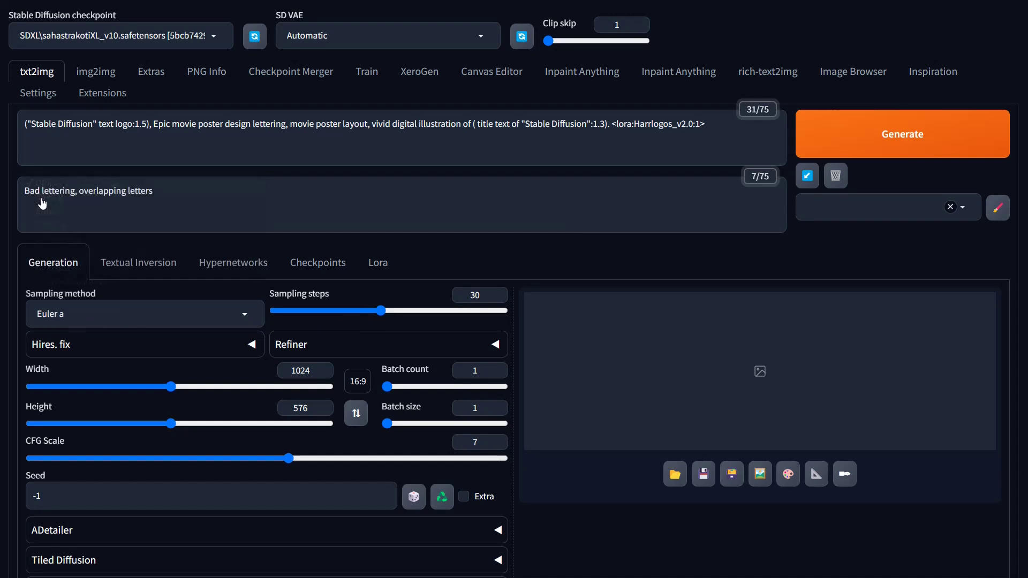
{"action": "left_click", "coordinate": [245, 317]}
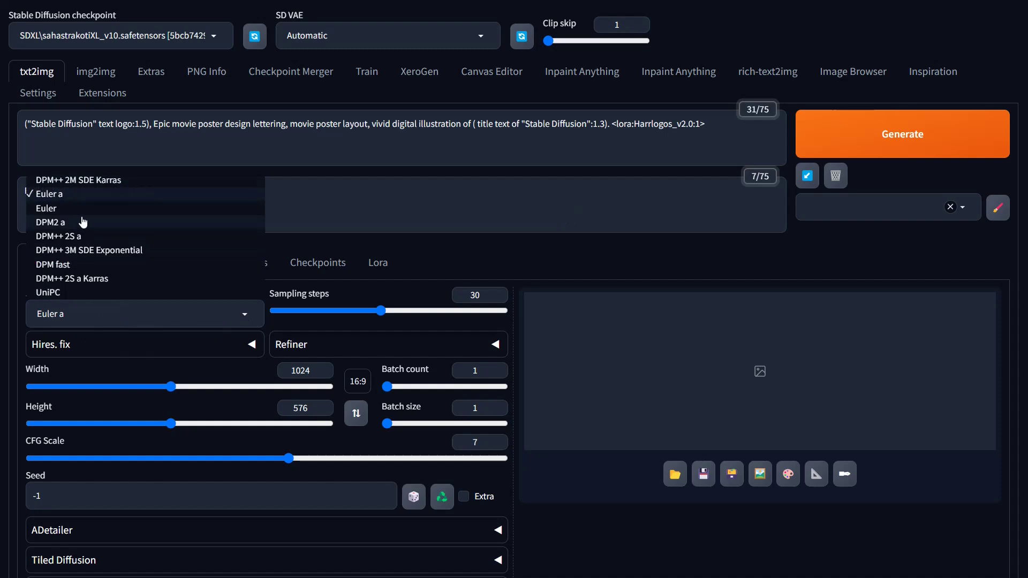
{"action": "left_click", "coordinate": [54, 195]}
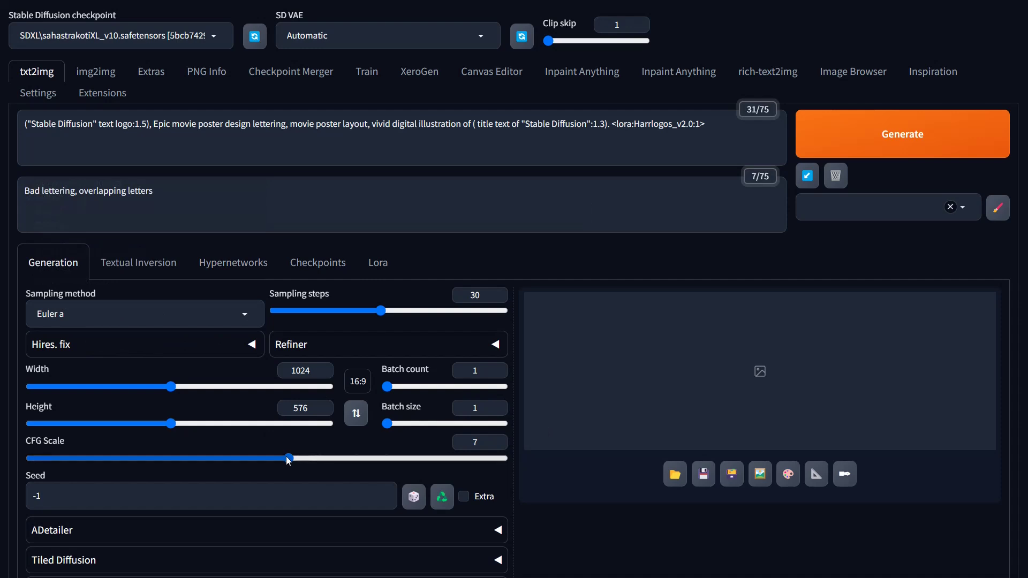
{"action": "left_click_drag", "start_coordinate": [289, 458], "coordinate": [326, 460]}
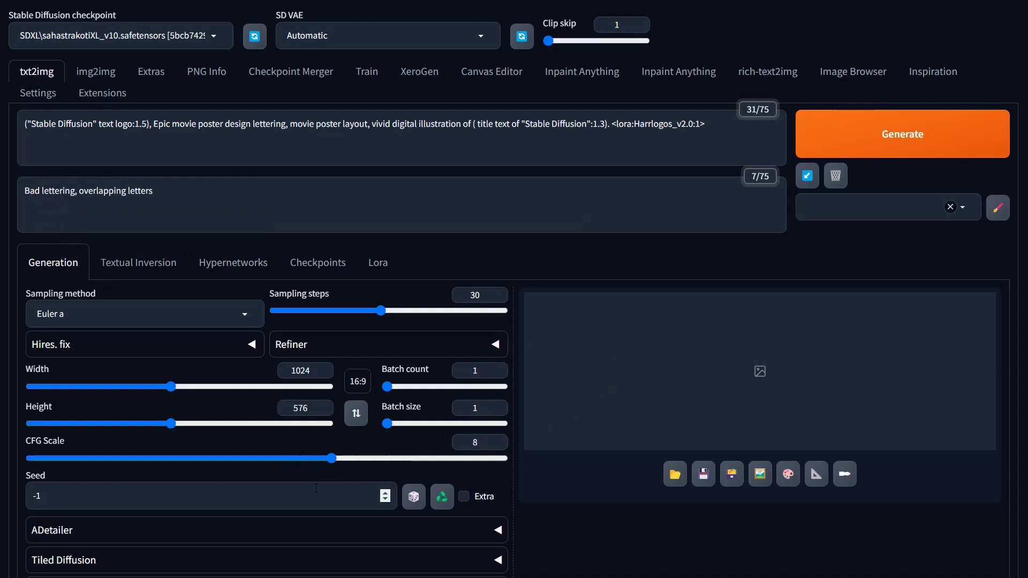
{"action": "left_click_drag", "start_coordinate": [387, 386], "coordinate": [411, 395]}
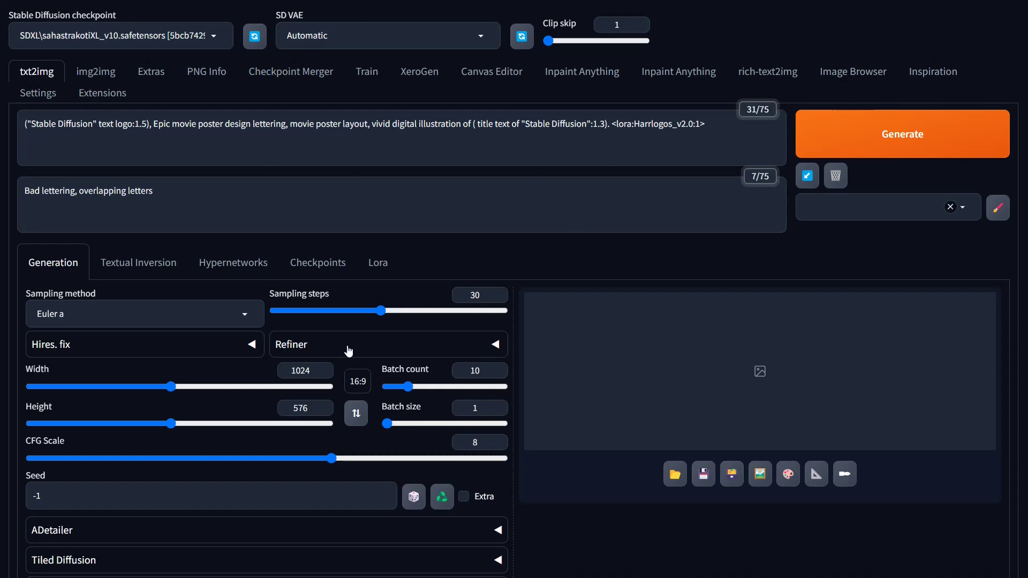
{"action": "scroll", "coordinate": [112, 436], "scroll_direction": "down", "scroll_amount": 5}
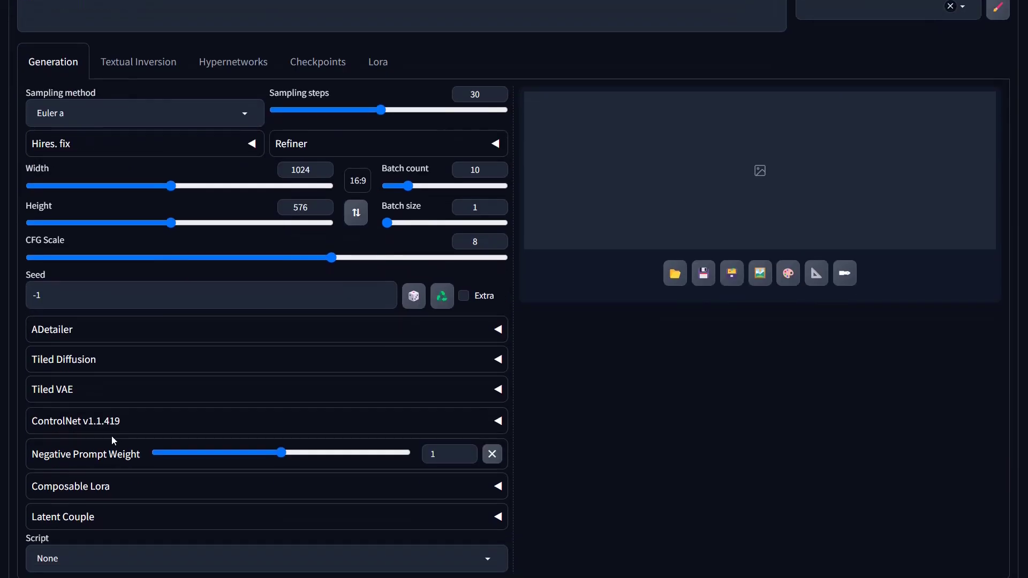
{"action": "scroll", "coordinate": [111, 436], "scroll_direction": "up", "scroll_amount": 5}
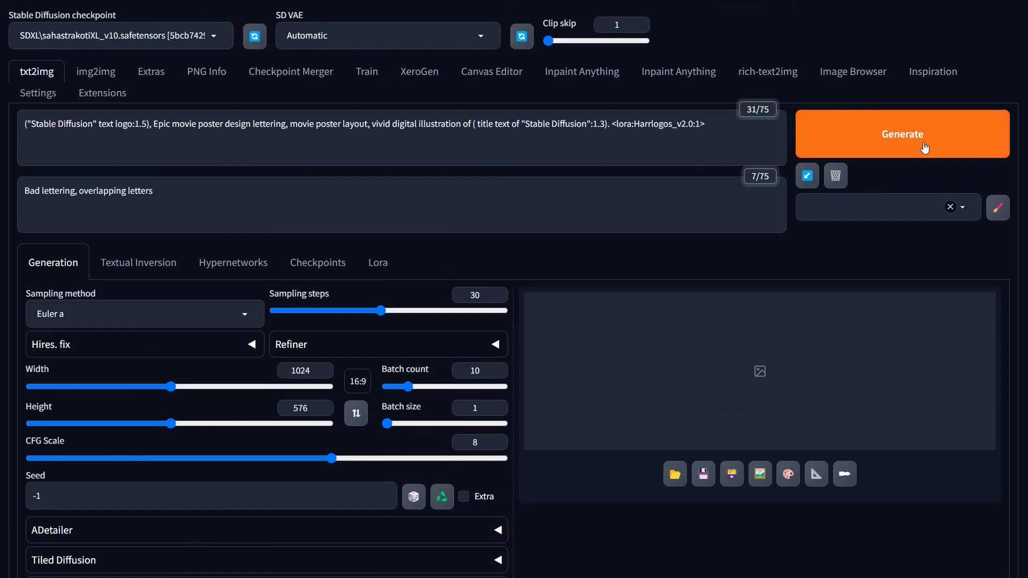
Step: Generate the batch of ten 1024×576 'Stable Diffusion' poster logos
{"action": "left_click", "coordinate": [892, 140]}
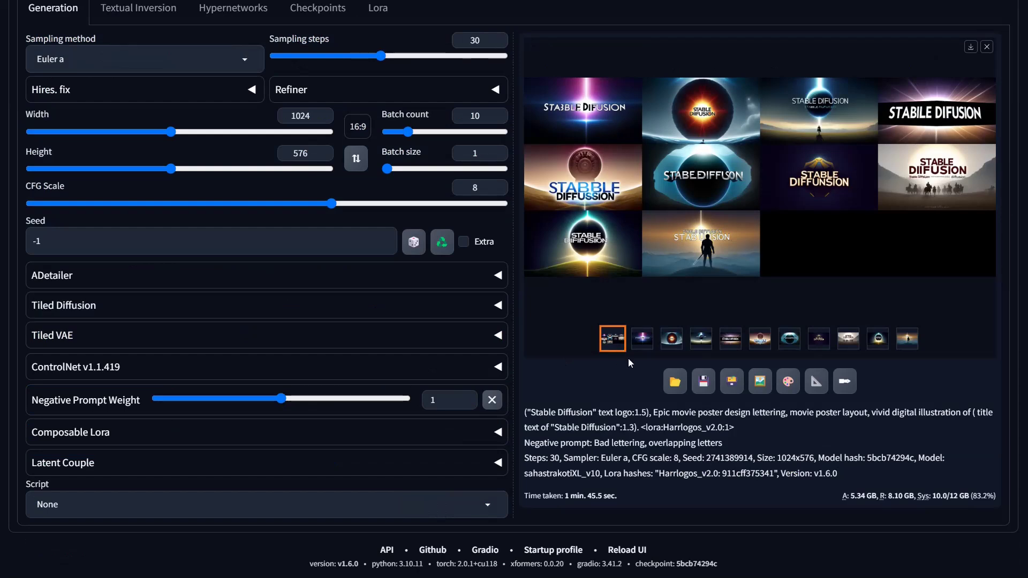
Step: View the second through tenth generated 'Stable Diffusion' posters full size one by one
{"action": "left_click", "coordinate": [644, 340]}
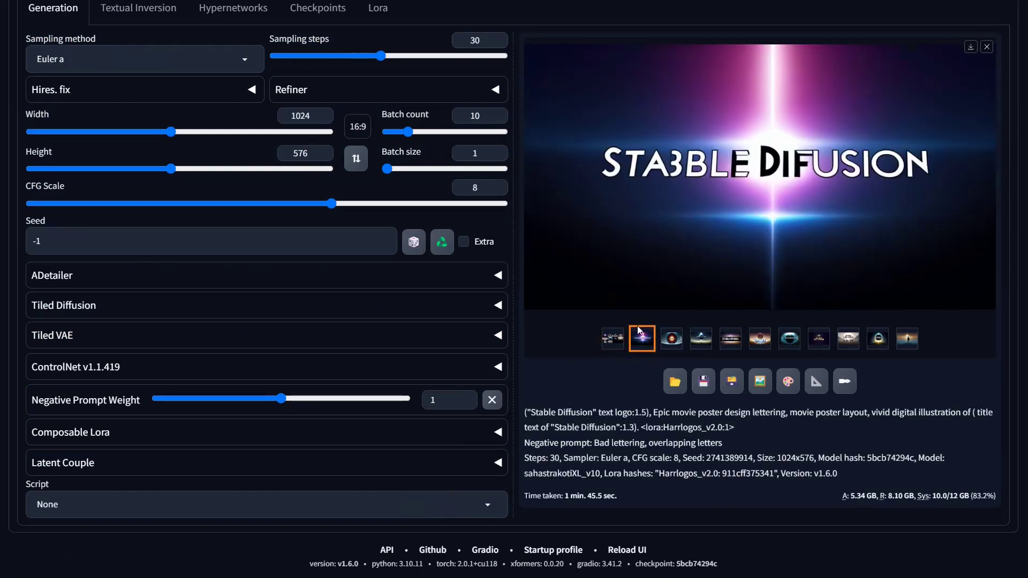
{"action": "left_click", "coordinate": [672, 339]}
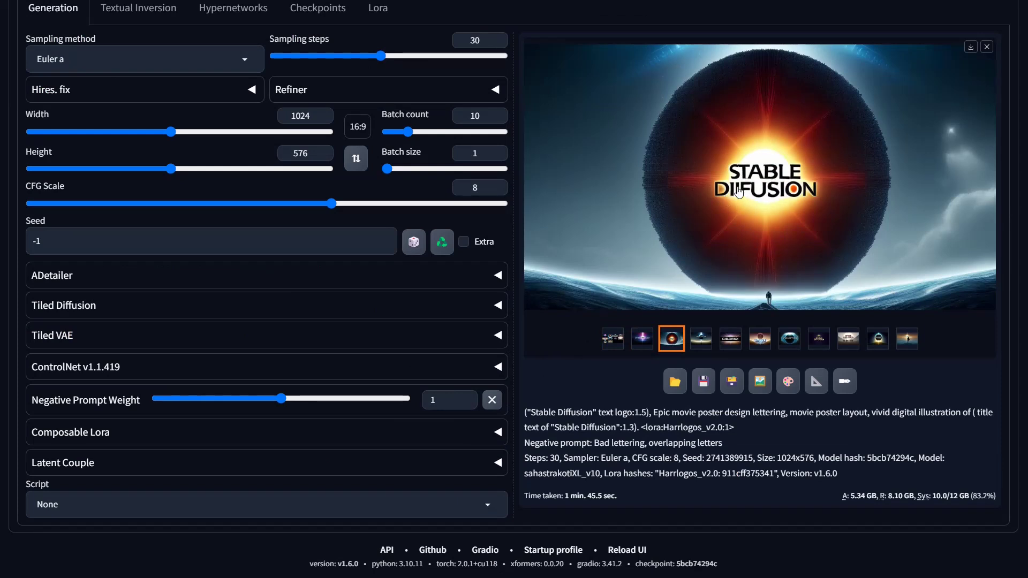
{"action": "left_click", "coordinate": [701, 338]}
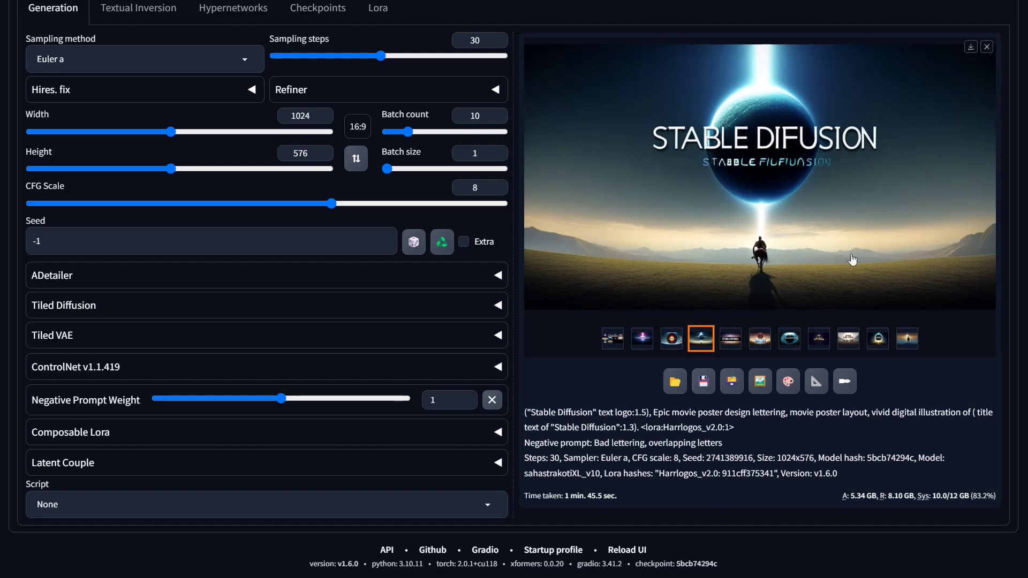
{"action": "left_click", "coordinate": [730, 338]}
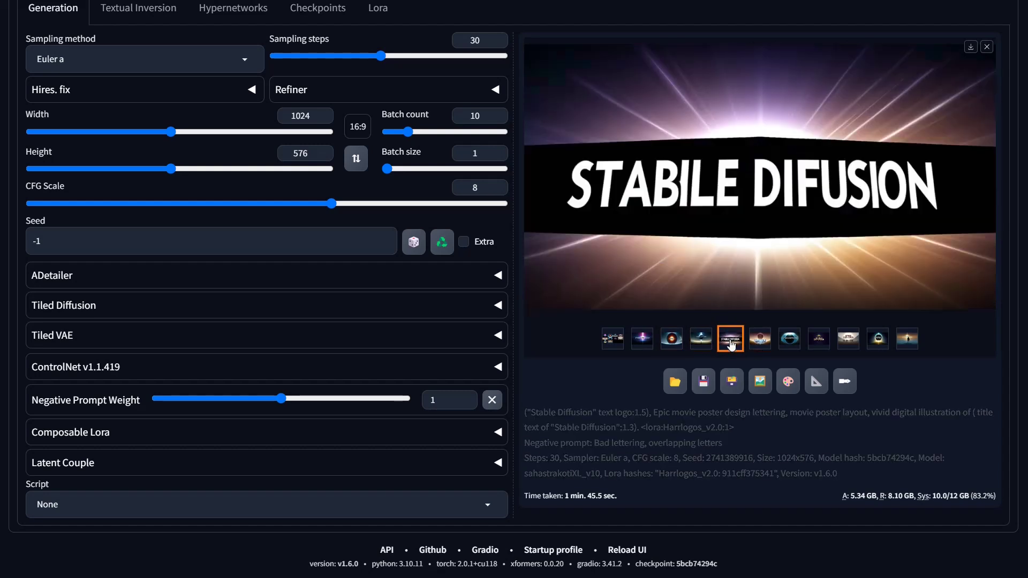
{"action": "left_click", "coordinate": [762, 343]}
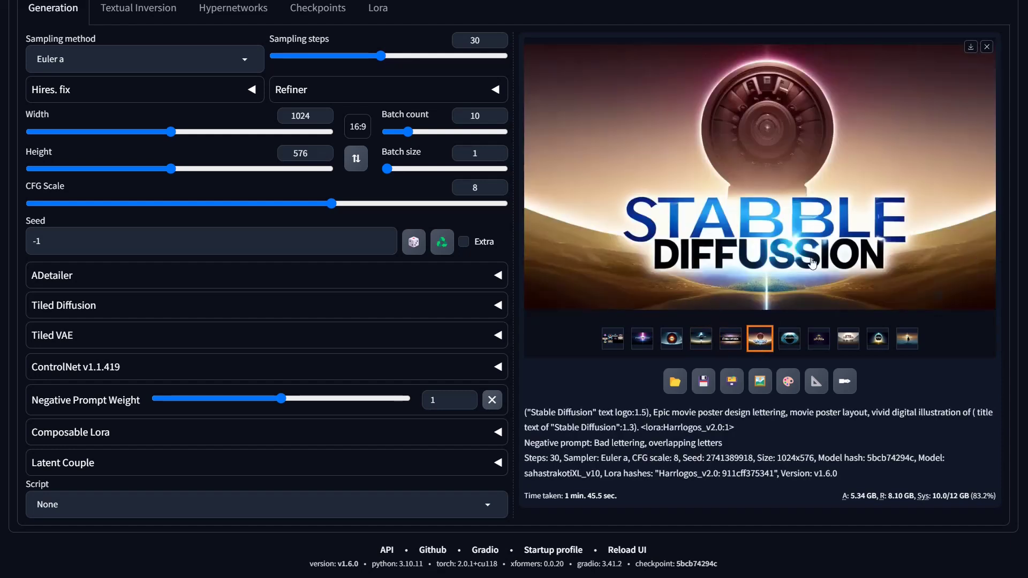
{"action": "left_click", "coordinate": [789, 339]}
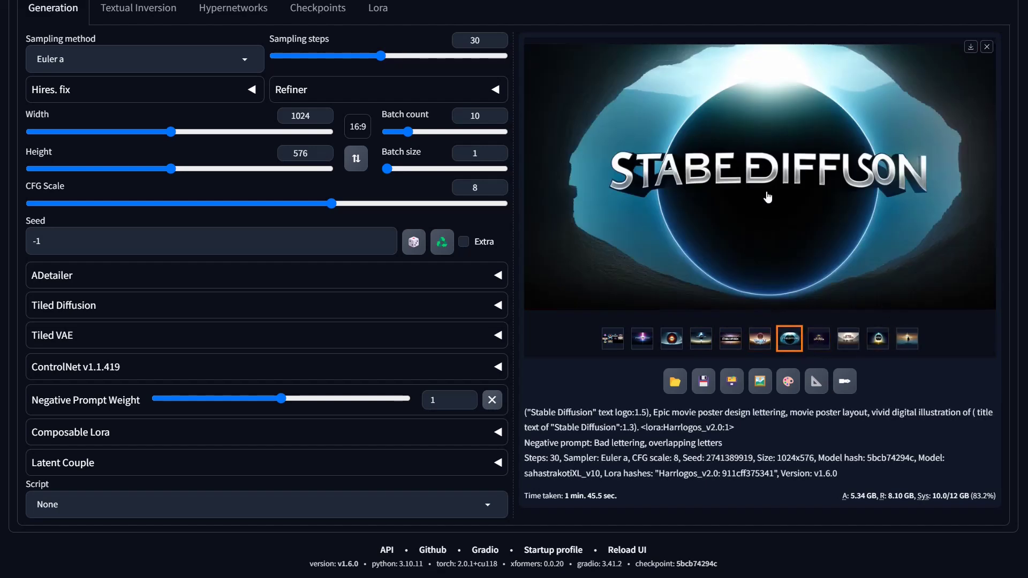
{"action": "left_click", "coordinate": [817, 336]}
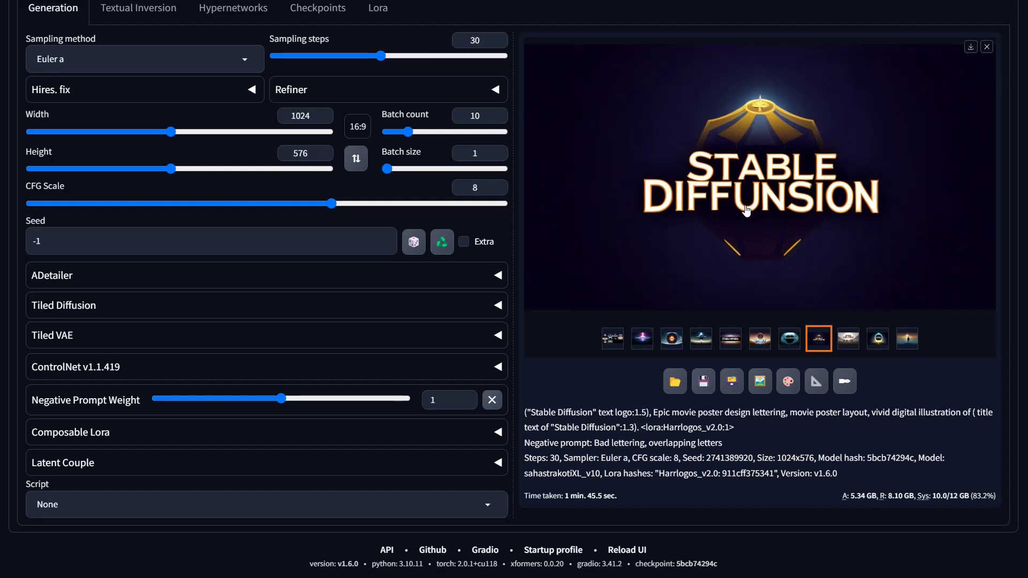
{"action": "left_click", "coordinate": [850, 346]}
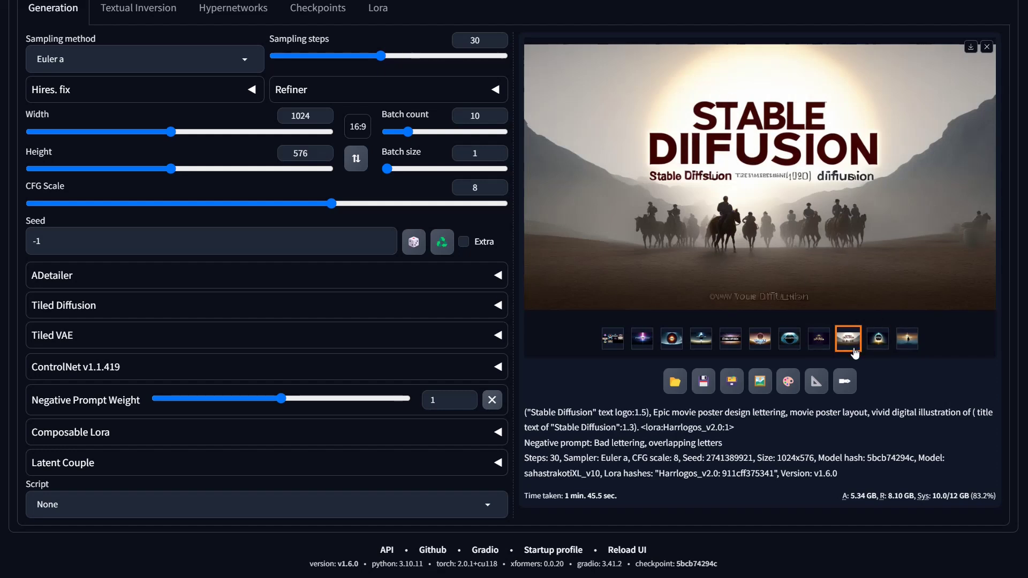
{"action": "left_click", "coordinate": [878, 343]}
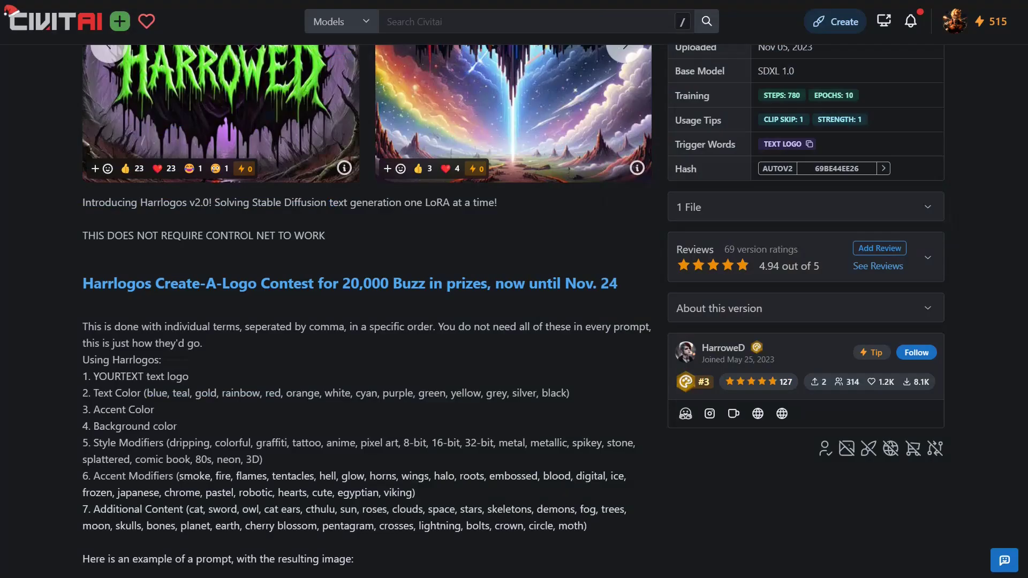
Step: Read through the Harrlogos v2.0 prompt instructions and example on the Civitai page
{"action": "scroll", "coordinate": [513, 312], "scroll_direction": "down", "scroll_amount": 4}
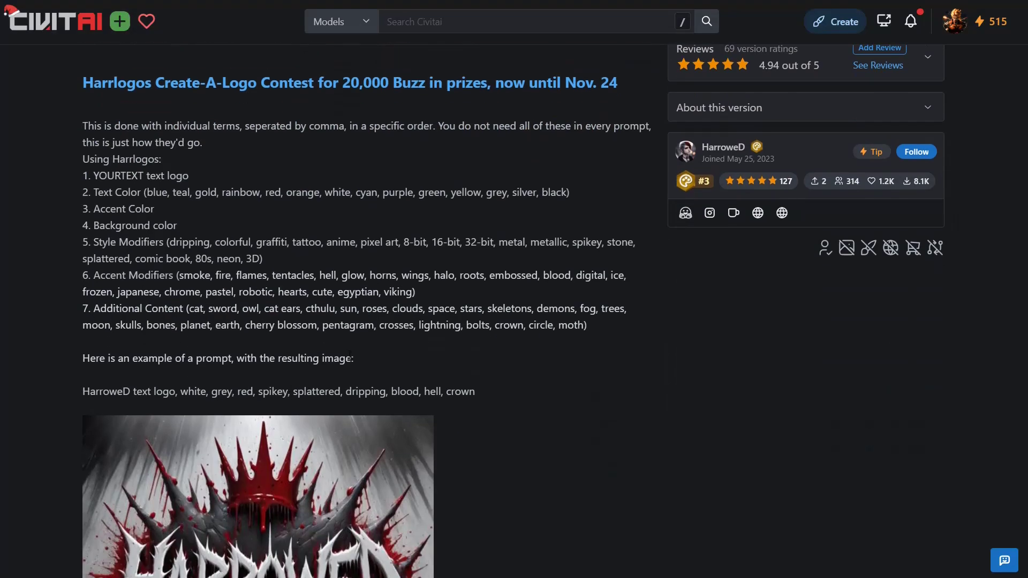
{"action": "scroll", "coordinate": [350, 356], "scroll_direction": "up", "scroll_amount": 6}
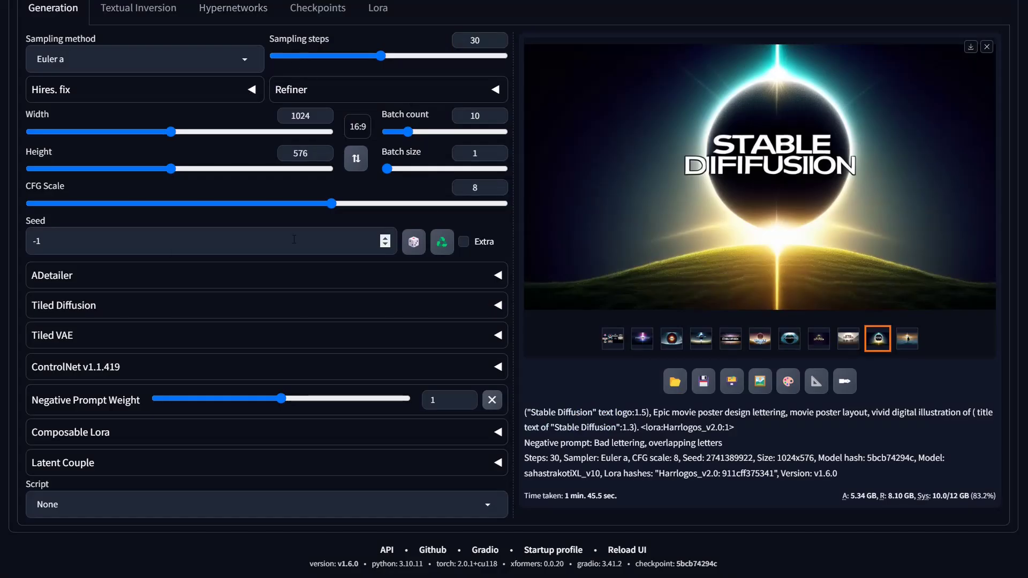
{"action": "scroll", "coordinate": [175, 243], "scroll_direction": "up", "scroll_amount": 5}
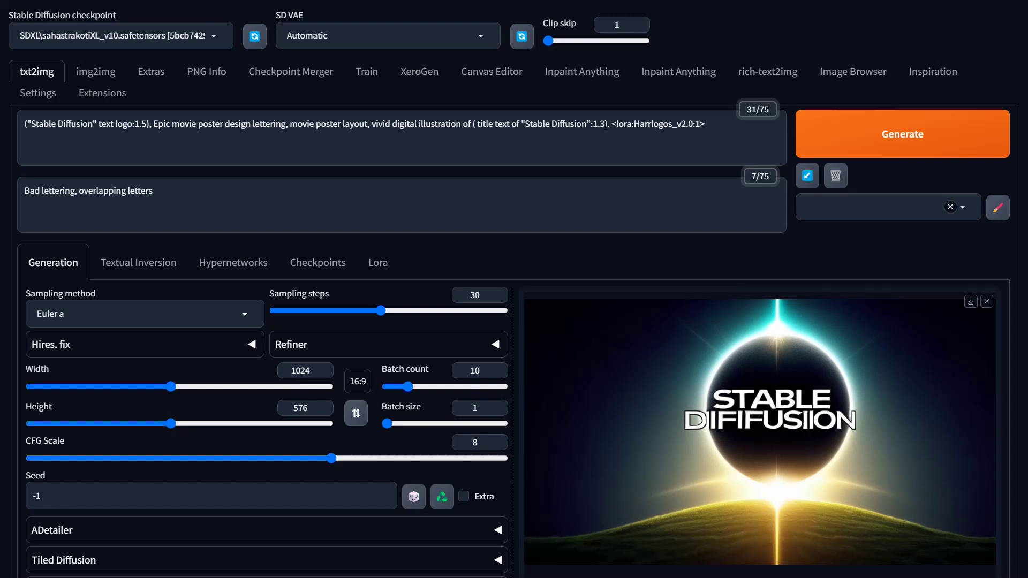
Step: Raise the title weight from 1.3 to 1.5 and retype the first 'Stable Diffusion' as 'Merry Christmas'
{"action": "left_click", "coordinate": [606, 125]}
{"action": "left_click_drag", "start_coordinate": [606, 125], "coordinate": [601, 124]}
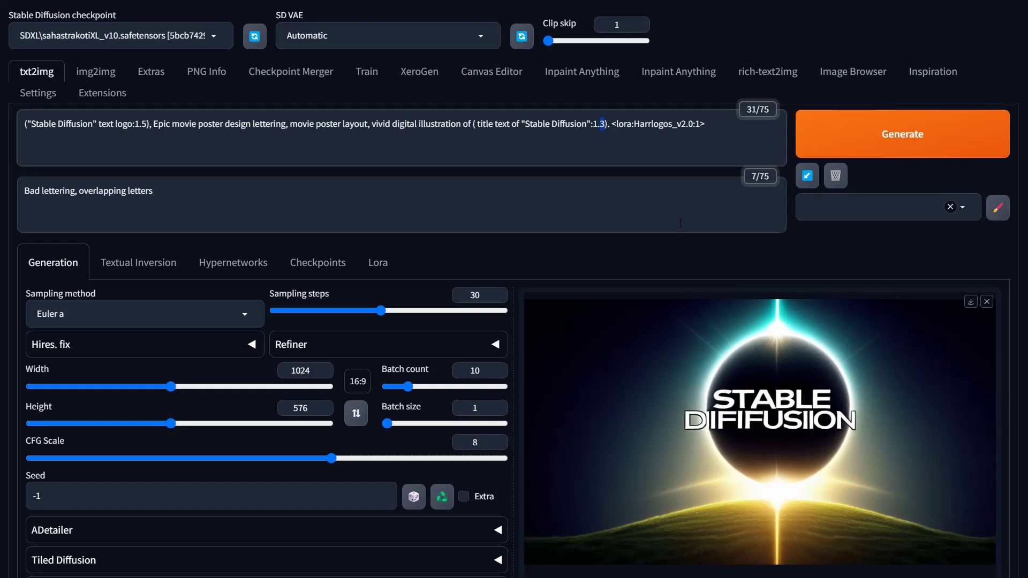
{"action": "type", "text": "5"}
{"action": "left_click_drag", "start_coordinate": [93, 124], "coordinate": [31, 124]}
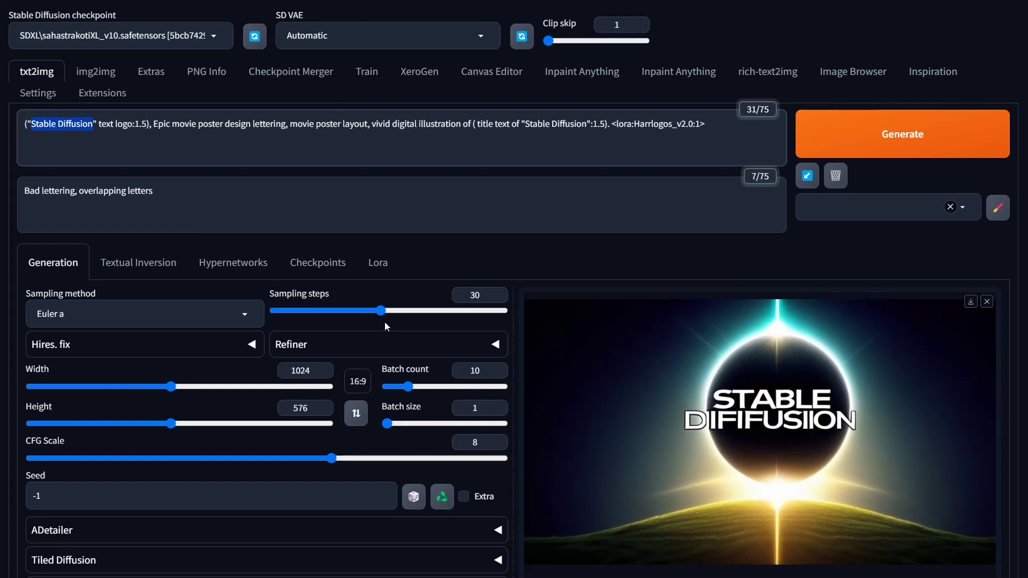
{"action": "key", "text": "BackSpace"}
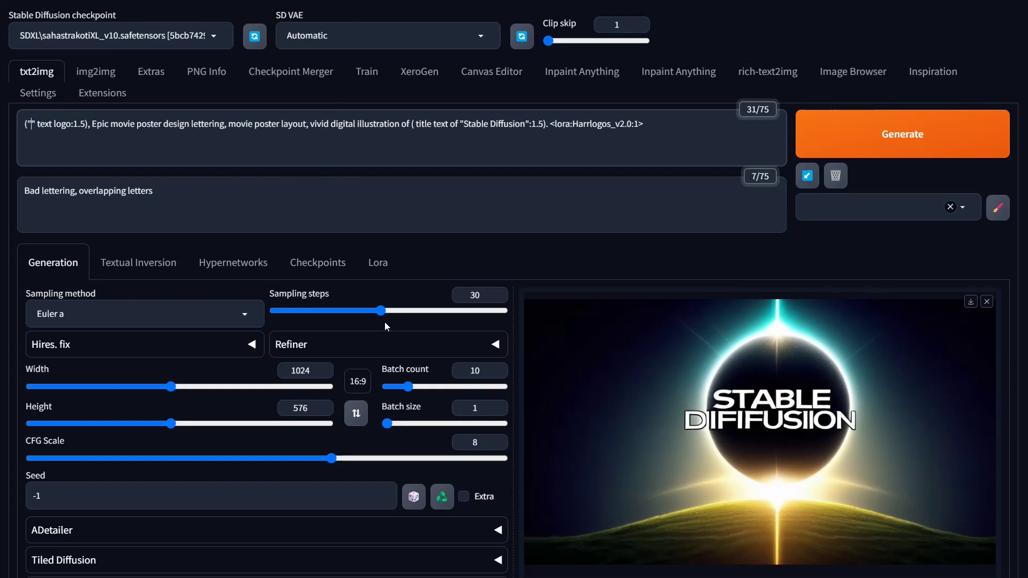
{"action": "type", "text": "Merry "}
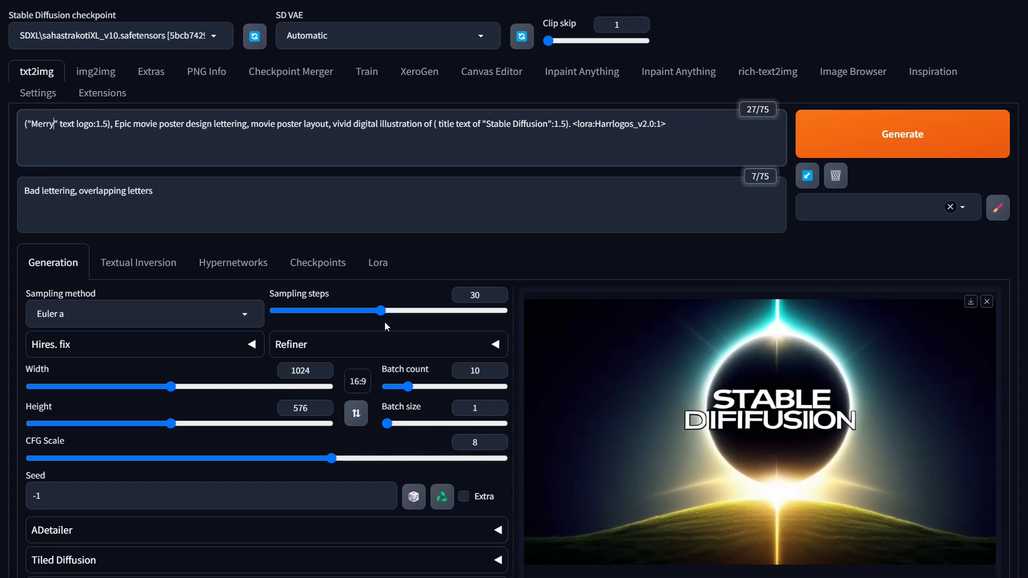
{"action": "type", "text": "Christman"}
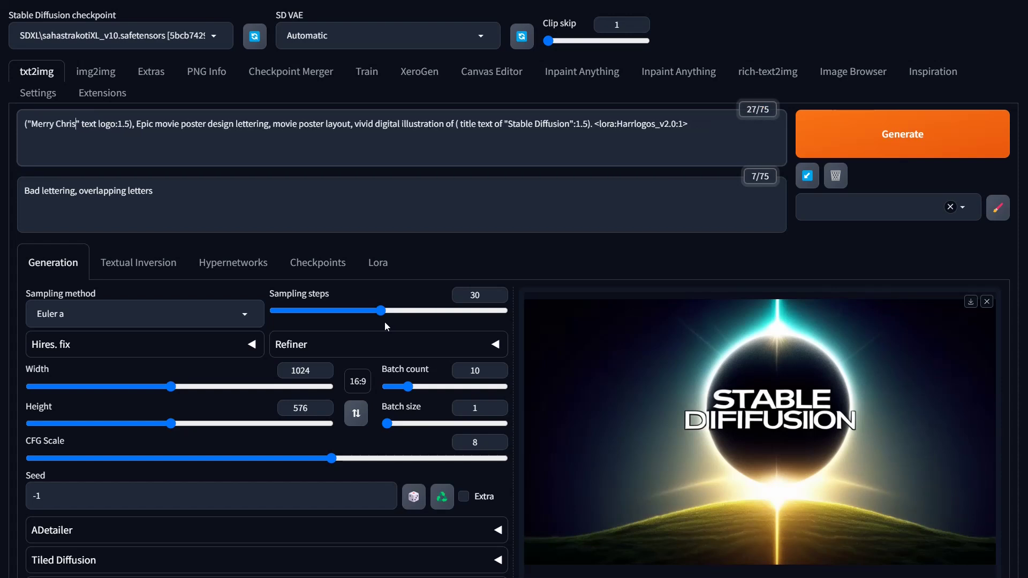
{"action": "key", "text": "BackSpace"}
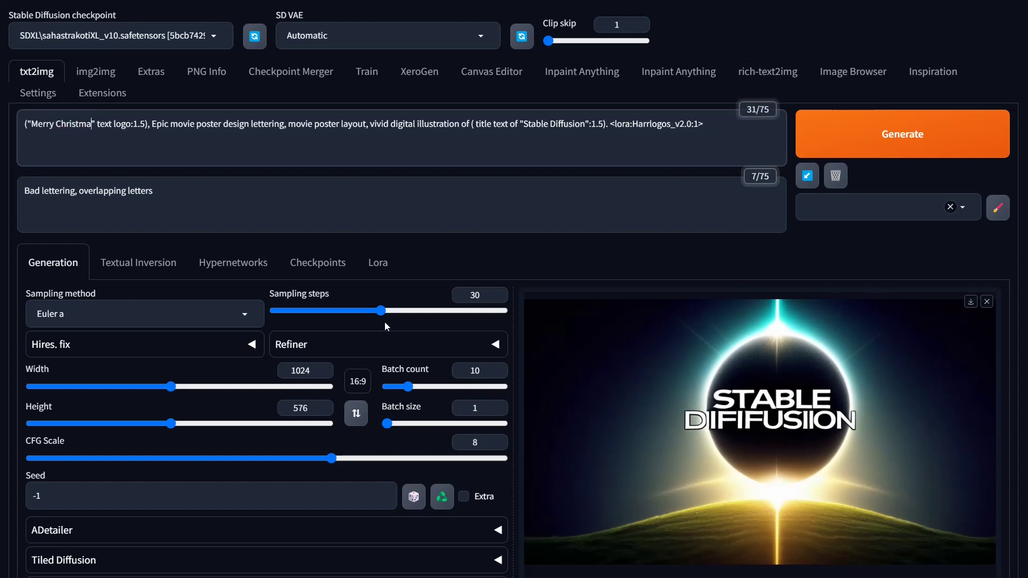
{"action": "type", "text": "s"}
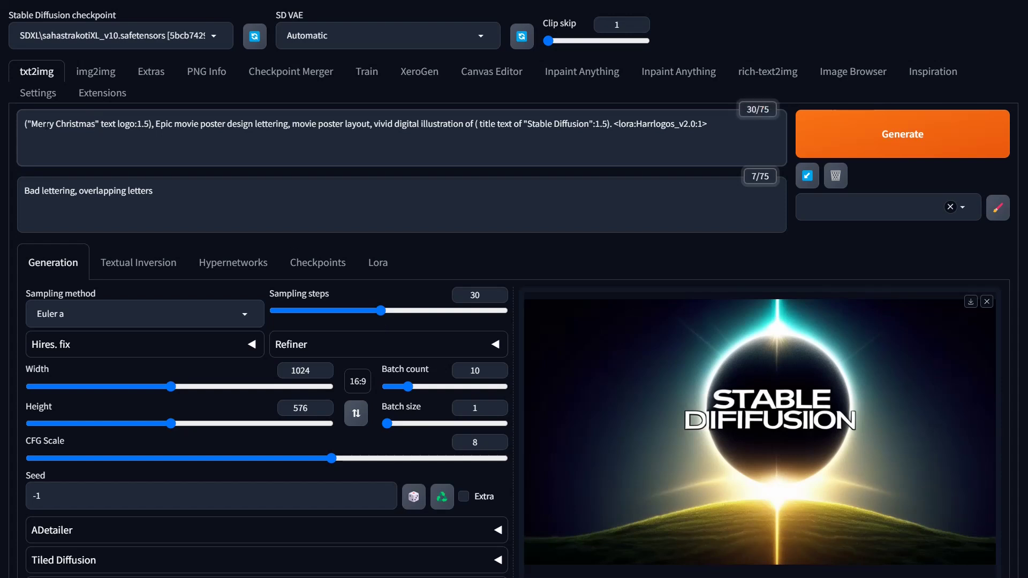
Step: Copy 'Merry Christmas' and paste it over the 'Stable Diffusion' title text
{"action": "double_click", "coordinate": [43, 124]}
{"action": "left_click_drag", "start_coordinate": [31, 124], "coordinate": [95, 127]}
{"action": "right_click", "coordinate": [96, 126]}
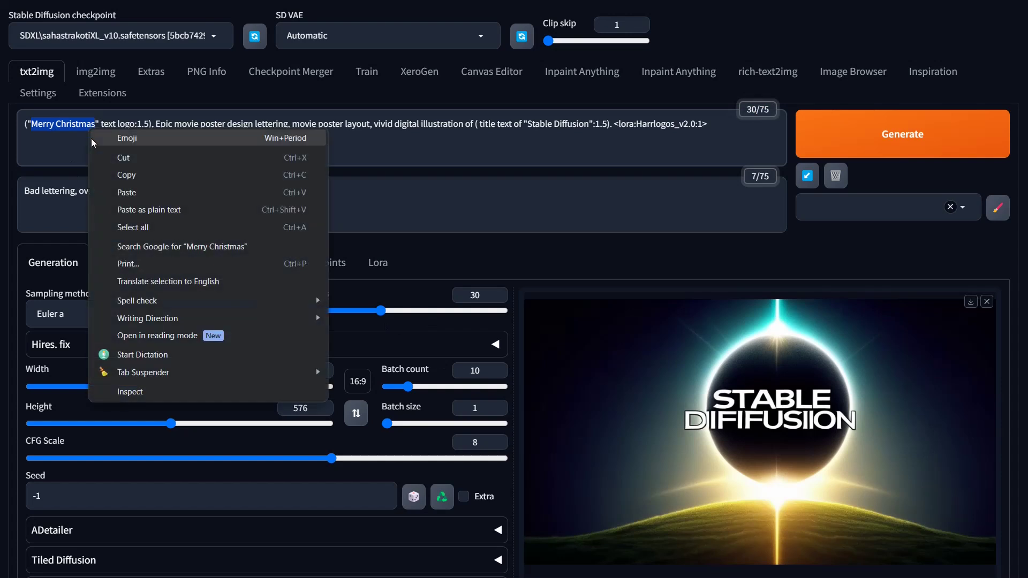
{"action": "left_click", "coordinate": [118, 172]}
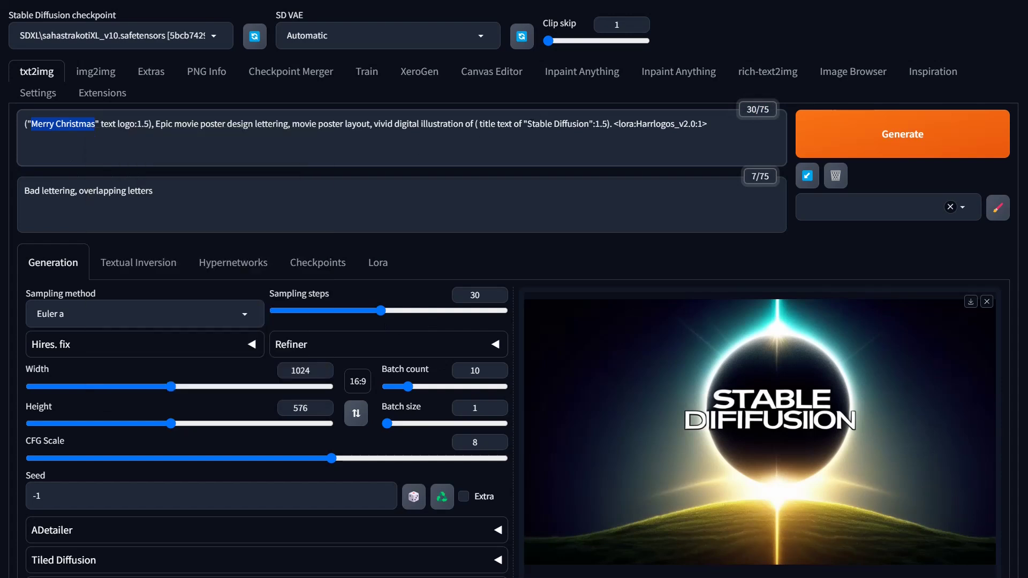
{"action": "left_click_drag", "start_coordinate": [528, 123], "coordinate": [588, 127]}
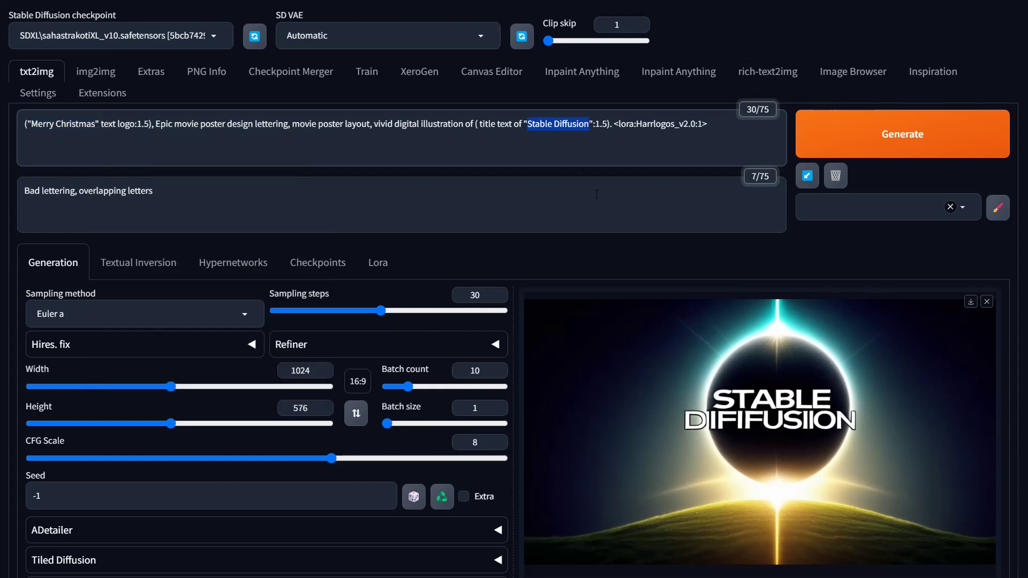
{"action": "key", "text": "ctrl+v"}
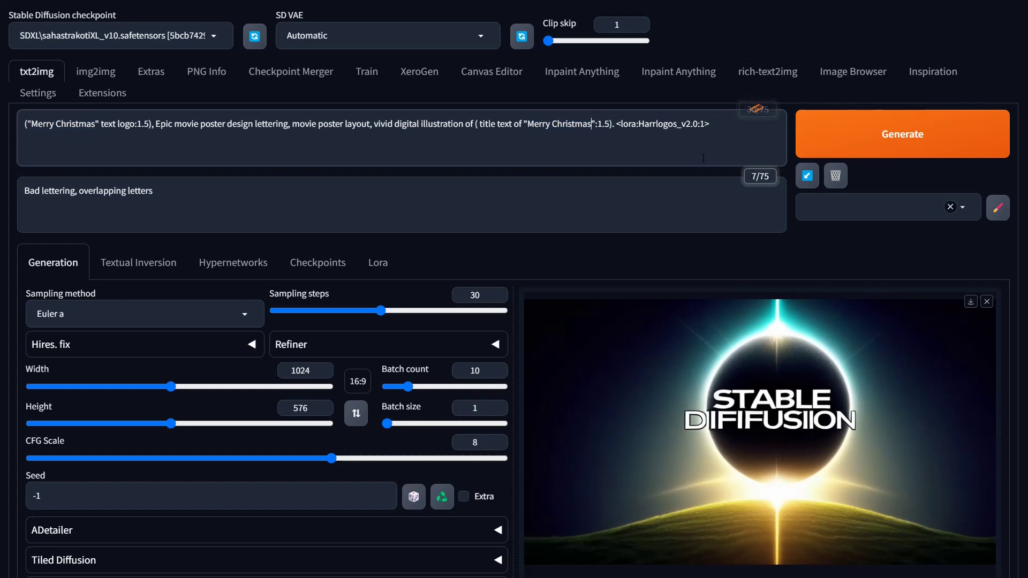
Step: Generate the batch of ten Merry Christmas posters and preview the second result
{"action": "left_click", "coordinate": [909, 142]}
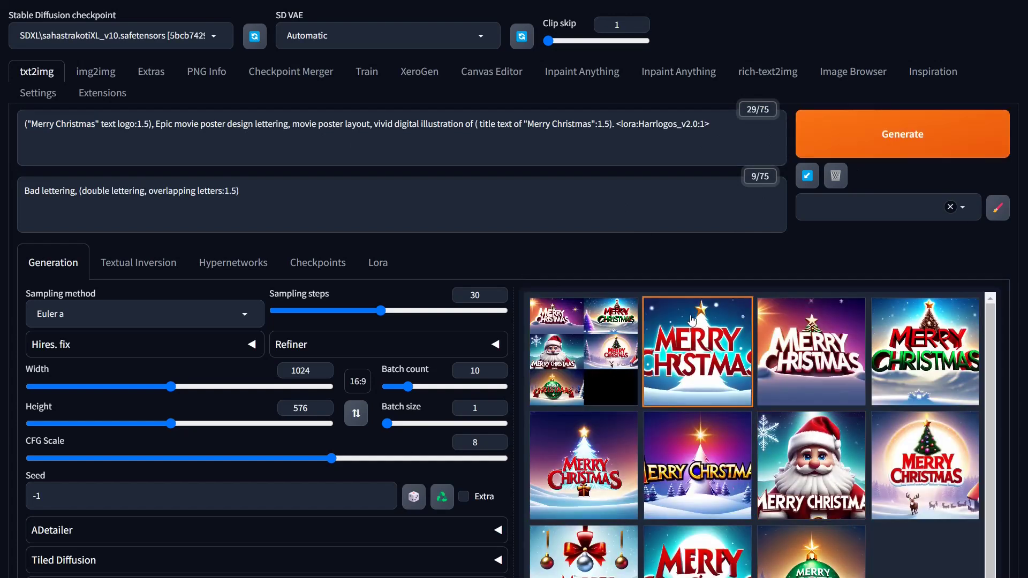
{"action": "left_click", "coordinate": [692, 321]}
{"action": "scroll", "coordinate": [723, 284], "scroll_direction": "down", "scroll_amount": 5}
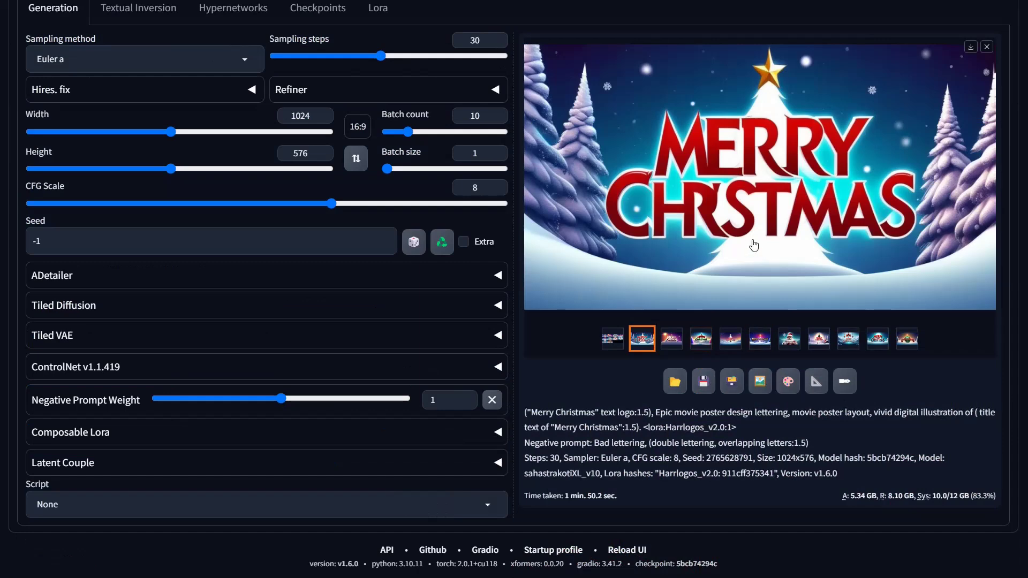
Step: Preview the third through ninth Merry Christmas images, including the Santa, reindeer and bauble ones
{"action": "left_click", "coordinate": [667, 340]}
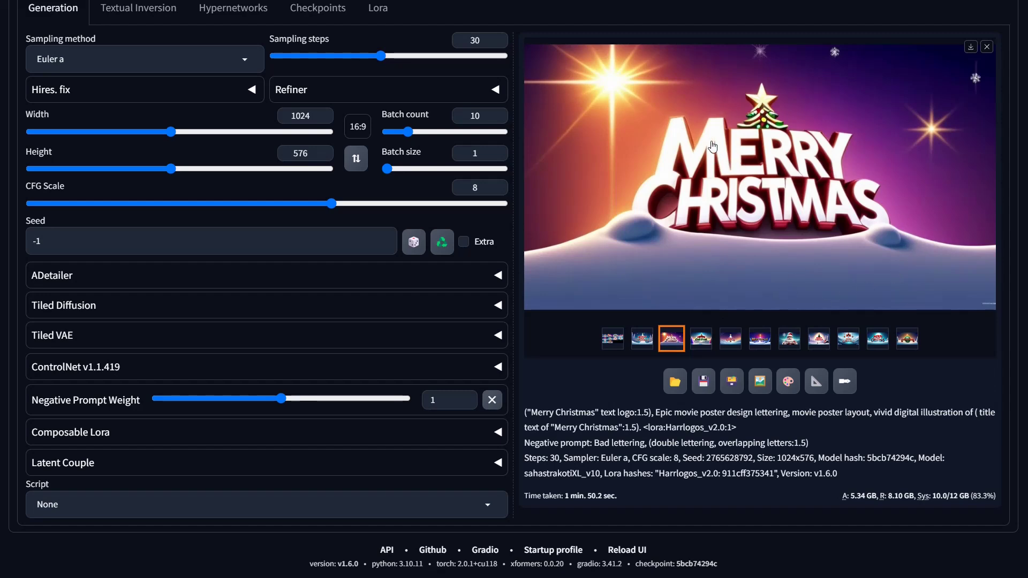
{"action": "left_click", "coordinate": [701, 342]}
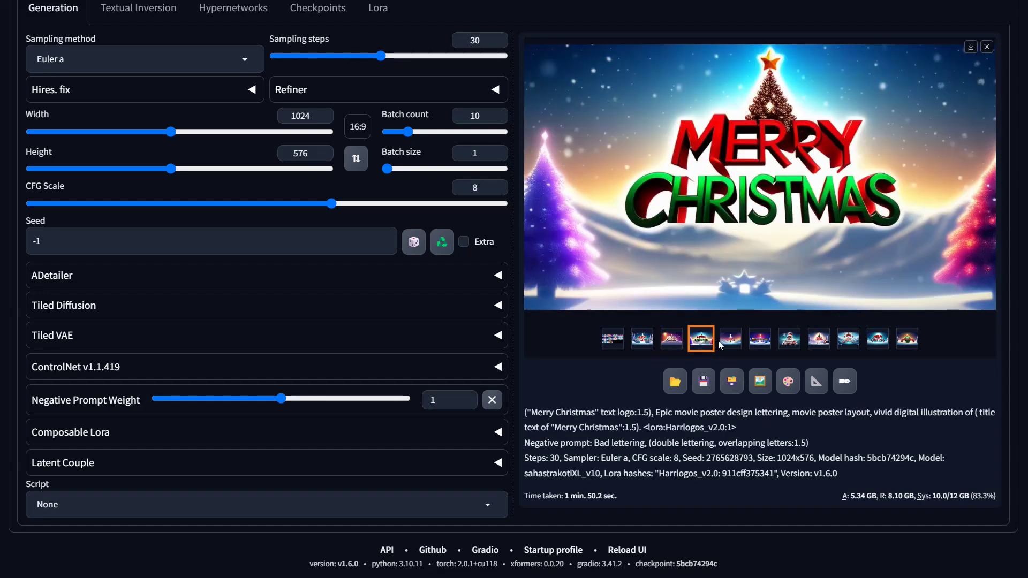
{"action": "left_click", "coordinate": [723, 343]}
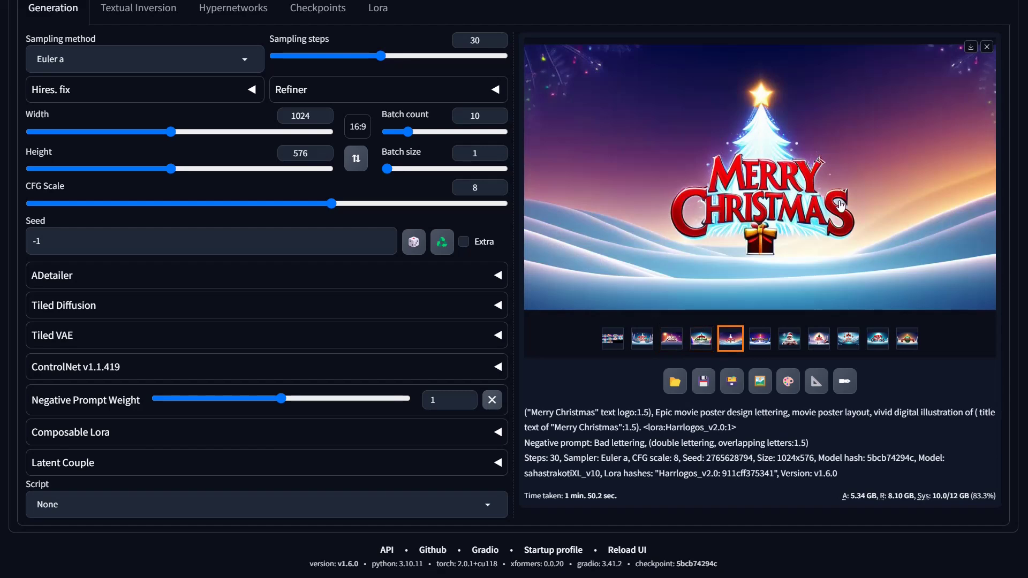
{"action": "left_click", "coordinate": [761, 343]}
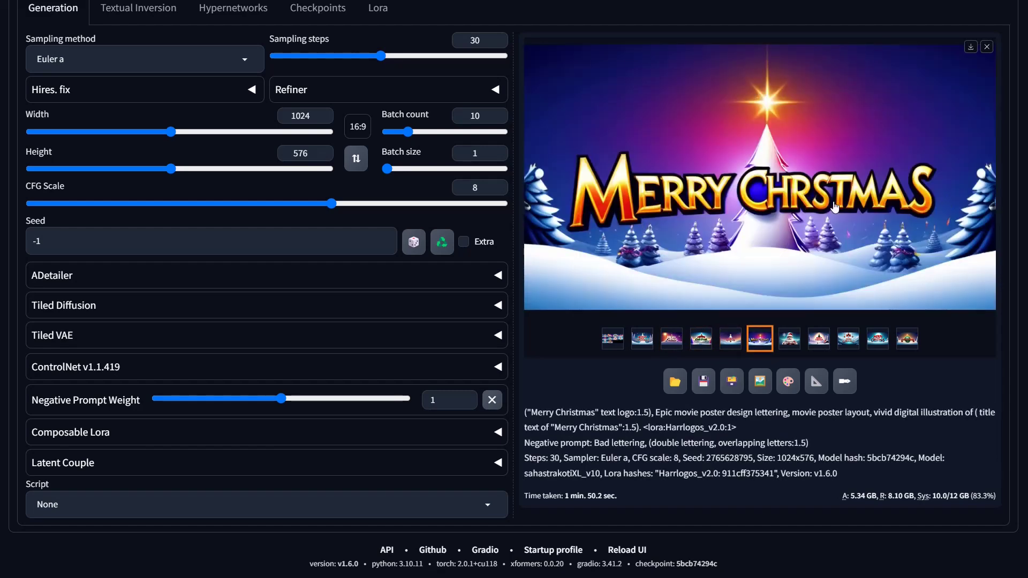
{"action": "left_click", "coordinate": [790, 342]}
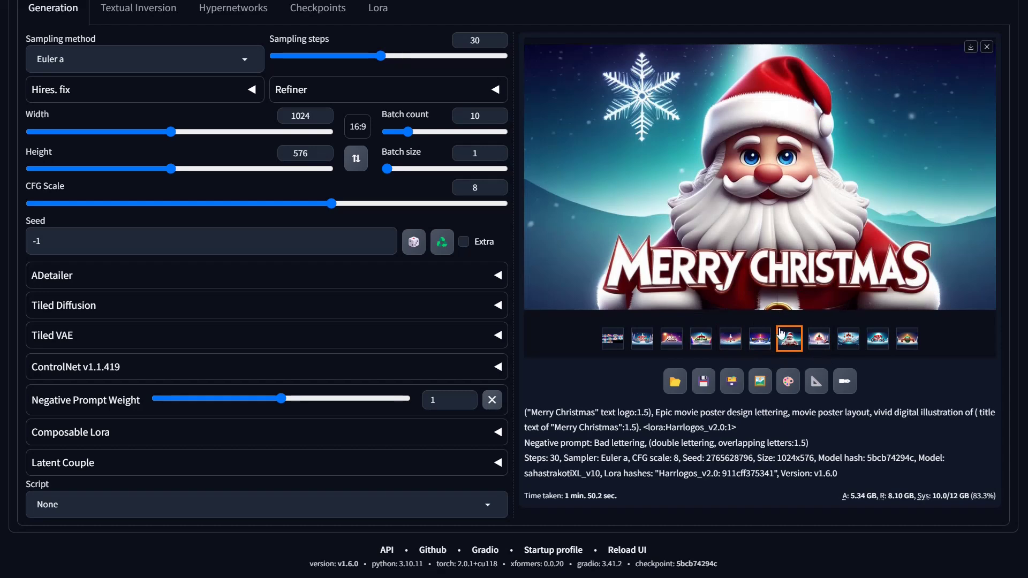
{"action": "left_click", "coordinate": [816, 347]}
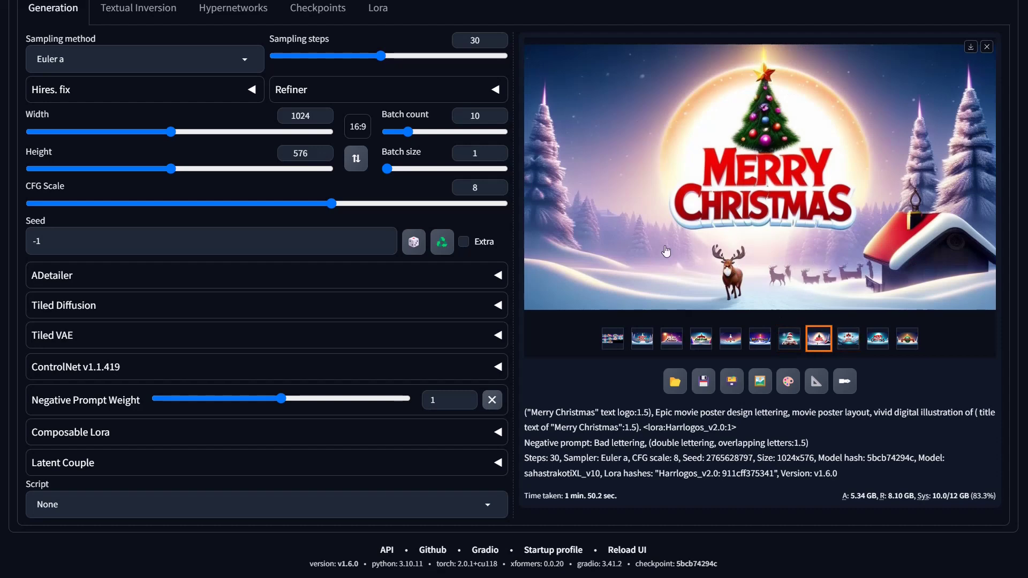
{"action": "left_click", "coordinate": [854, 345]}
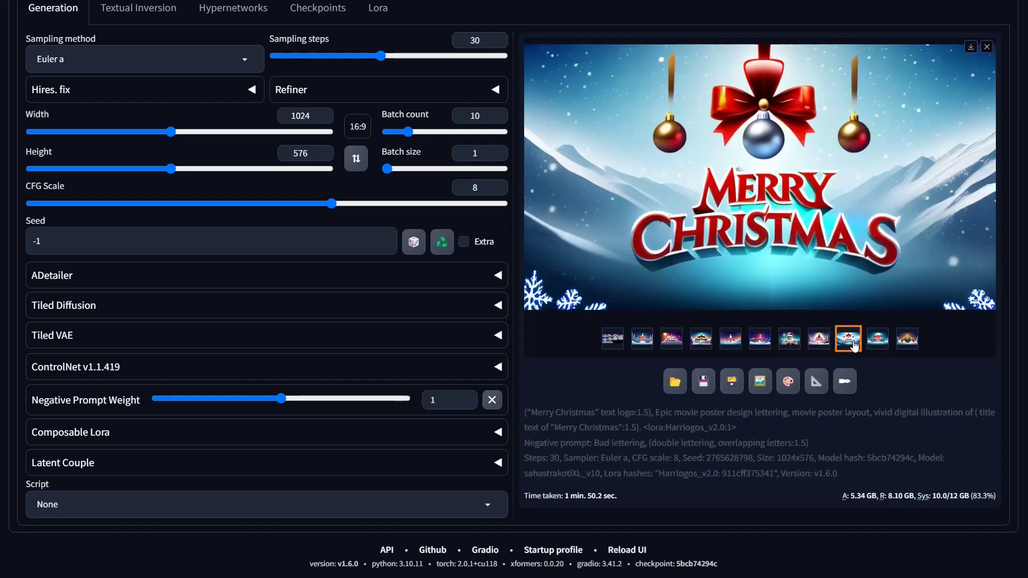
{"action": "scroll", "coordinate": [348, 379], "scroll_direction": "up", "scroll_amount": 5}
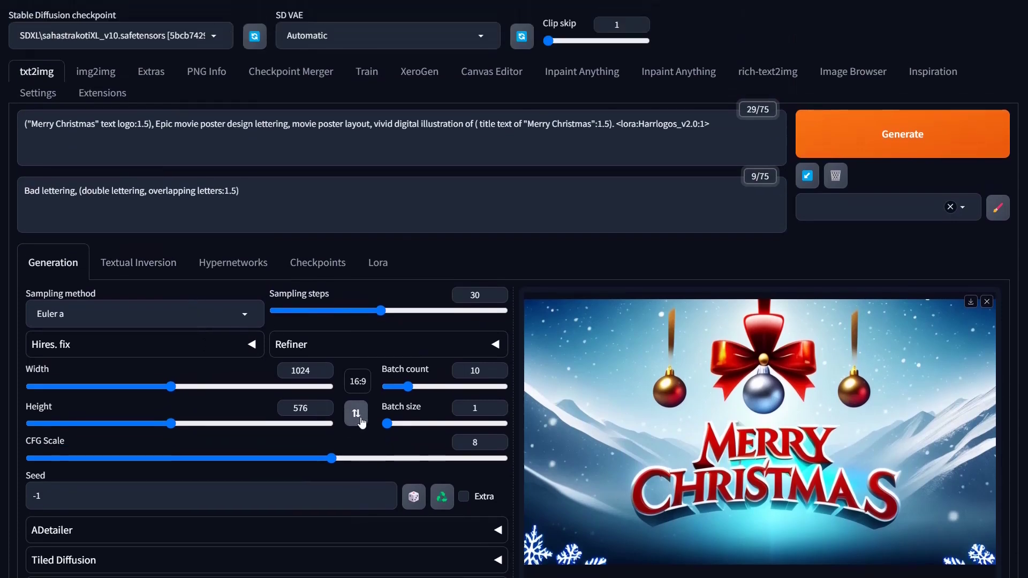
Step: Switch the image size to portrait 576×1024
{"action": "scroll", "coordinate": [750, 380], "scroll_direction": "down", "scroll_amount": 1}
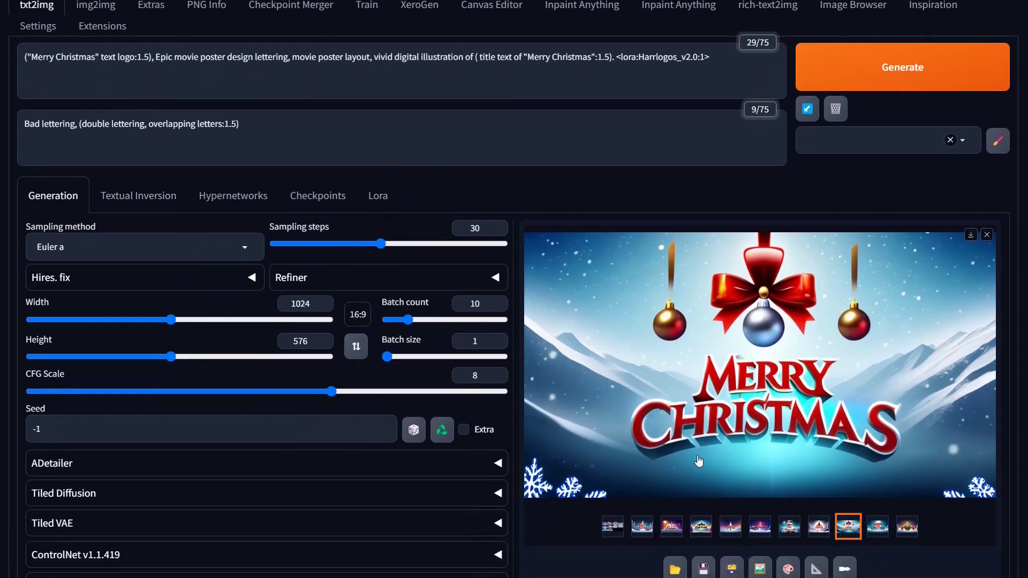
{"action": "left_click", "coordinate": [356, 346]}
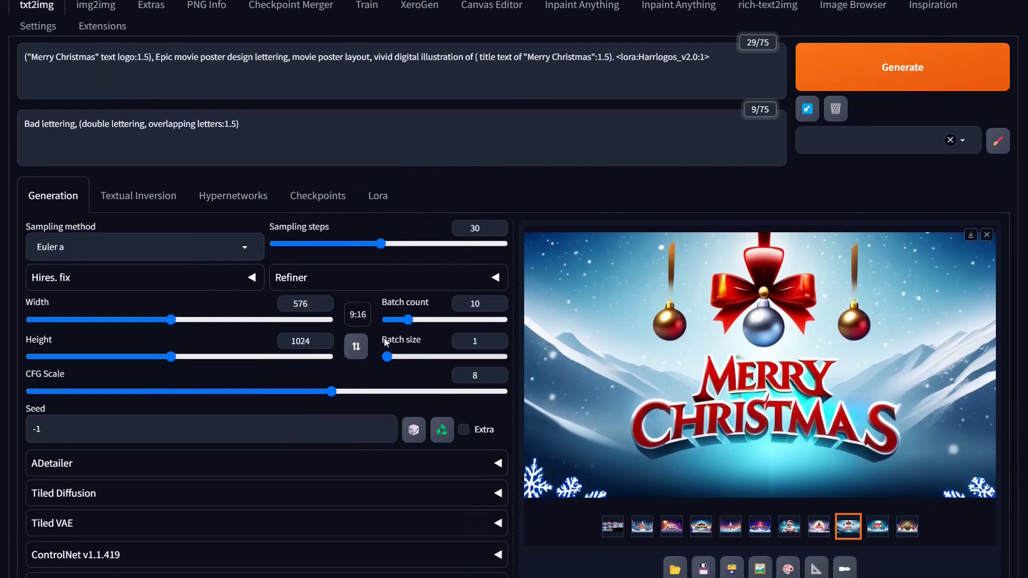
{"action": "scroll", "coordinate": [385, 343], "scroll_direction": "up", "scroll_amount": 1}
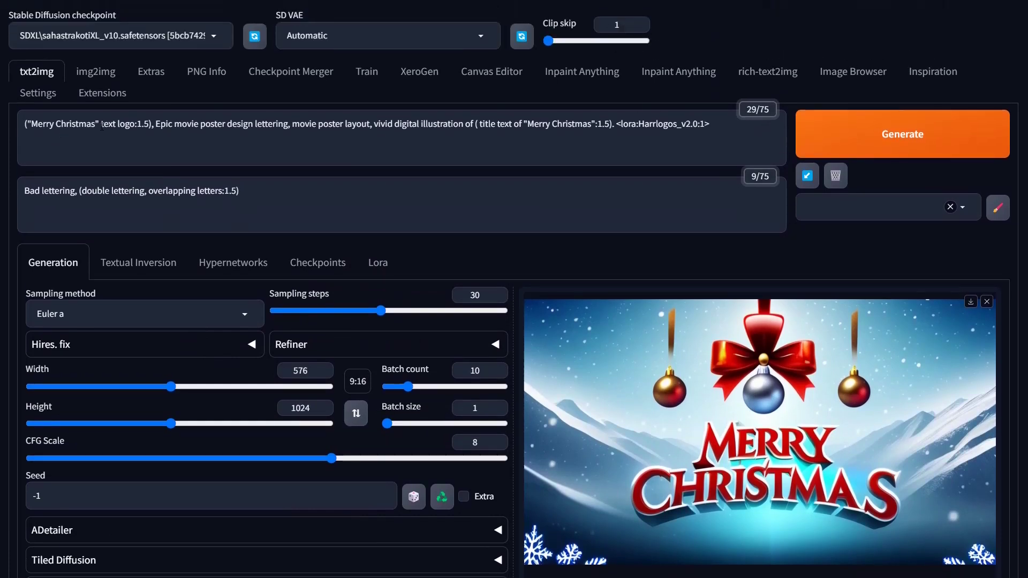
Step: Replace both 'Merry Christmas' occurrences in the prompt with 'Assassin'
{"action": "left_click_drag", "start_coordinate": [95, 124], "coordinate": [31, 124]}
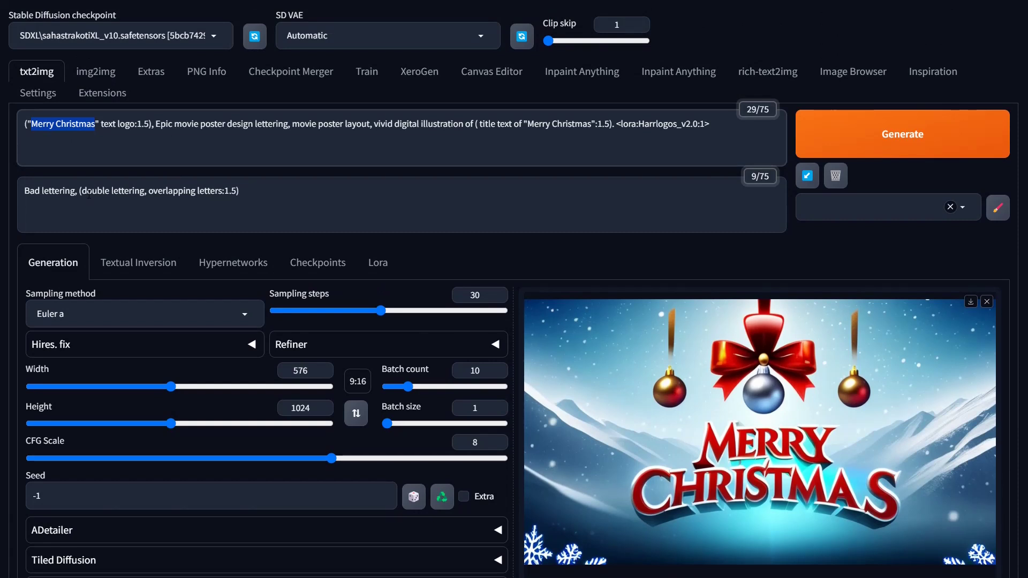
{"action": "type", "text": "Assassin"}
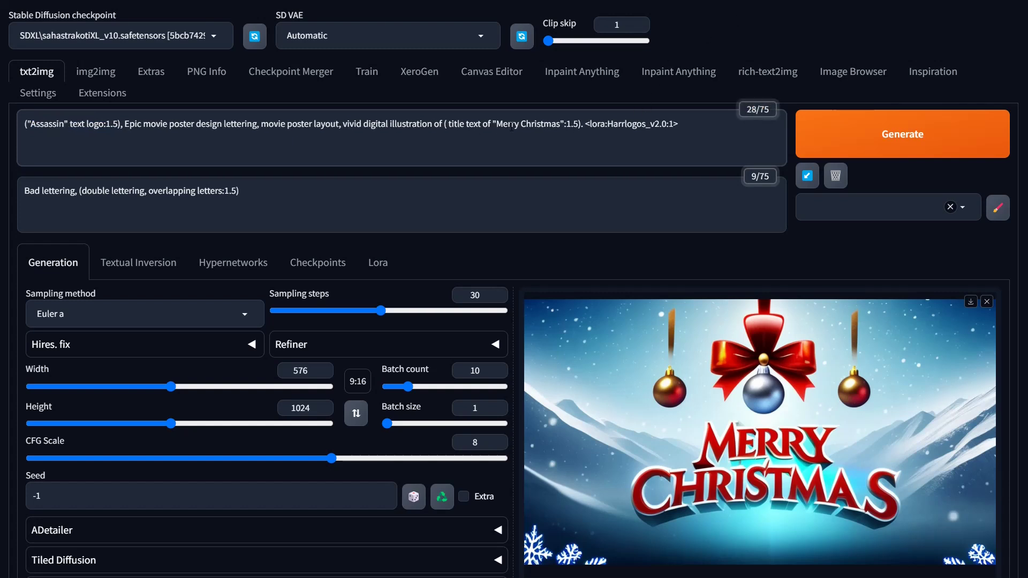
{"action": "left_click_drag", "start_coordinate": [498, 124], "coordinate": [563, 130]}
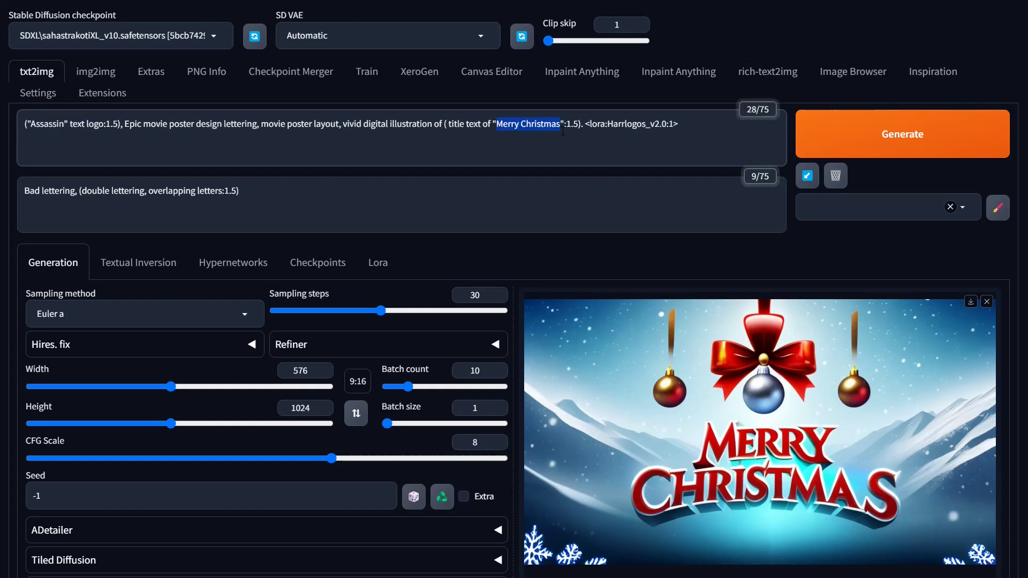
{"action": "type", "text": "Assassin"}
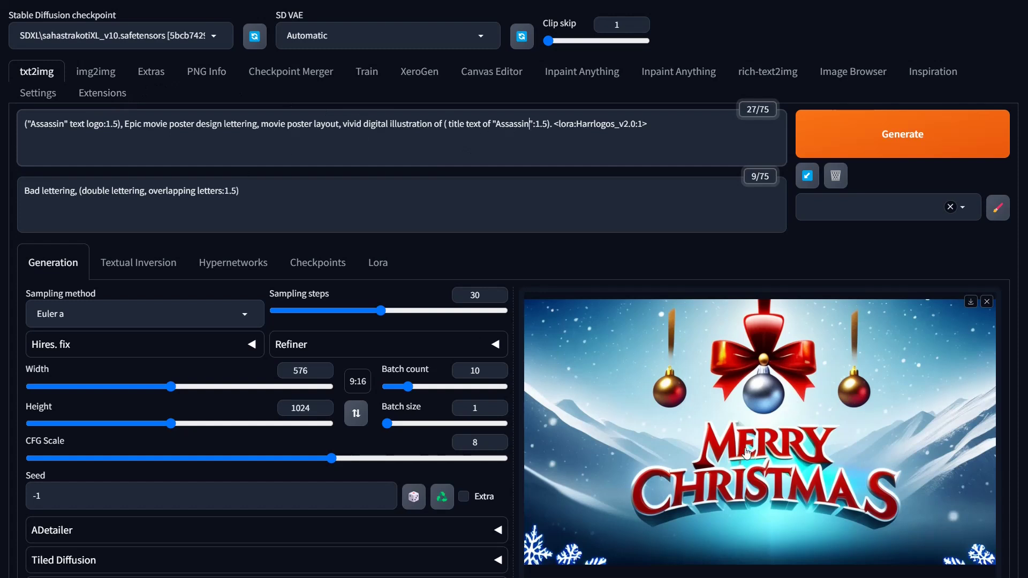
Step: Generate the ten-image 576×1024 Assassin poster batch
{"action": "left_click", "coordinate": [925, 145]}
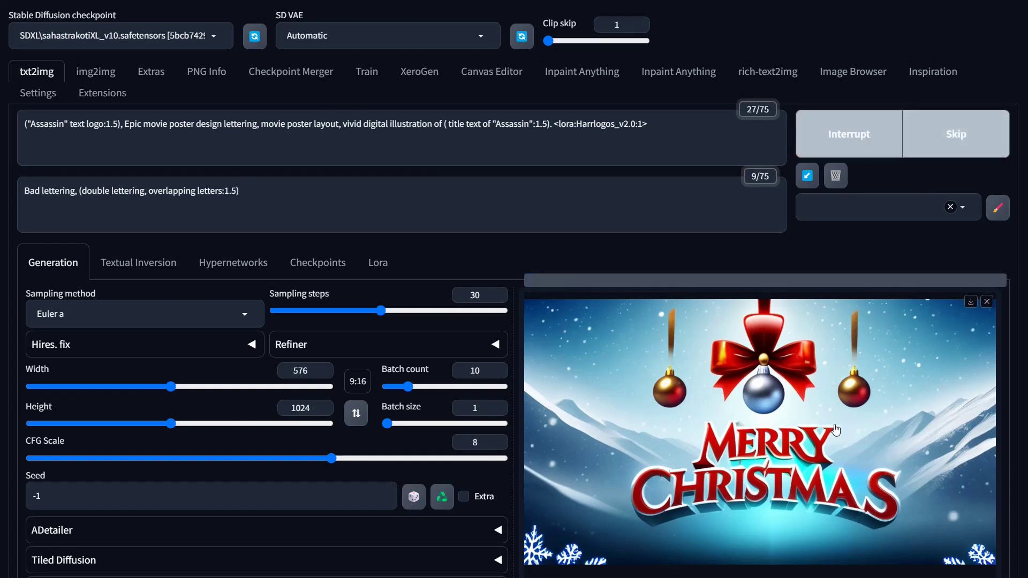
{"action": "scroll", "coordinate": [683, 430], "scroll_direction": "down", "scroll_amount": 3}
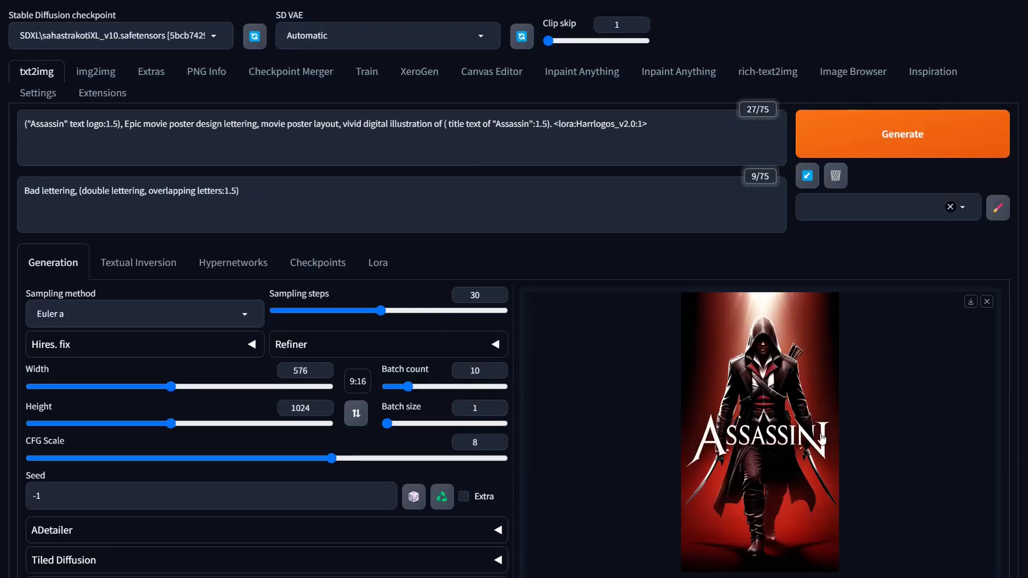
Step: Page through the Assassin posters full-screen up to the archway ASSASSIN poster, then close the viewer
{"action": "left_click", "coordinate": [781, 406]}
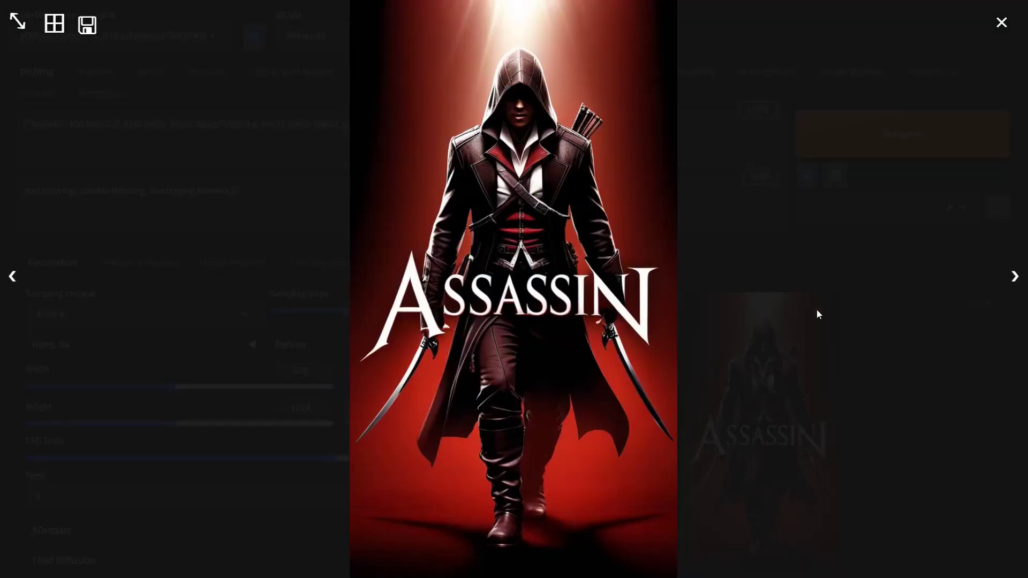
{"action": "left_click", "coordinate": [1016, 277]}
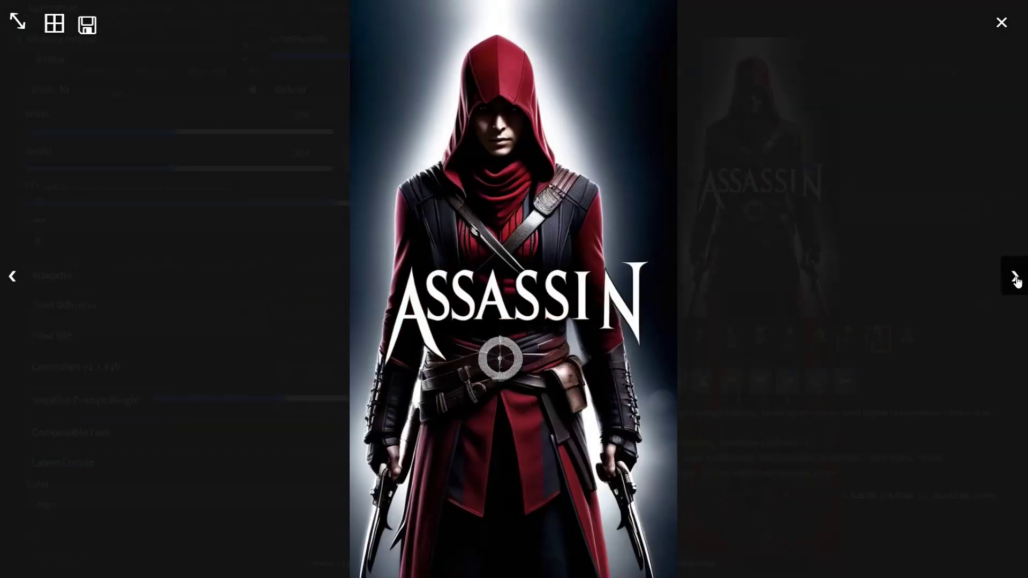
{"action": "left_click", "coordinate": [1016, 276]}
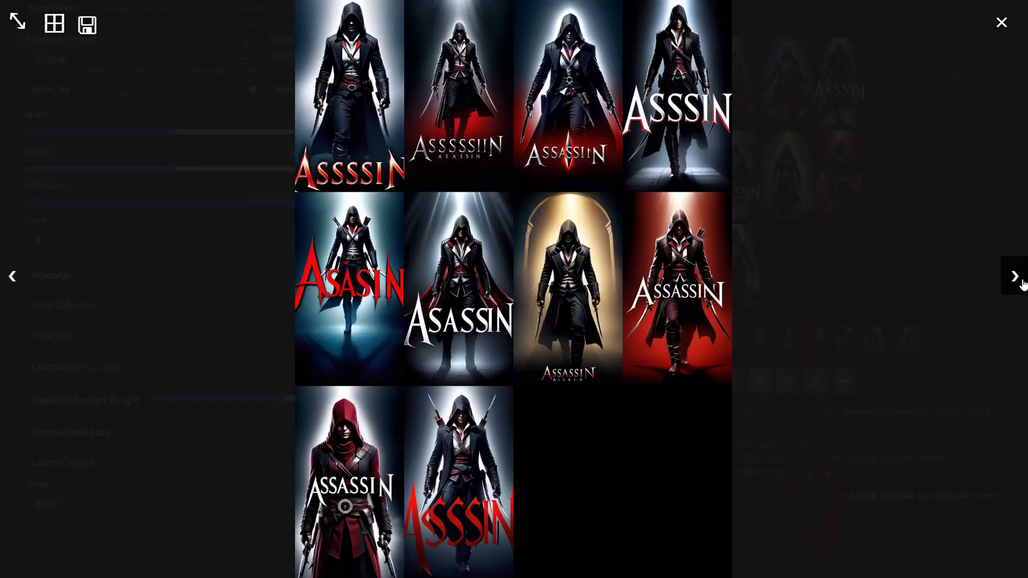
{"action": "left_click", "coordinate": [1016, 277]}
{"action": "left_click", "coordinate": [1016, 276]}
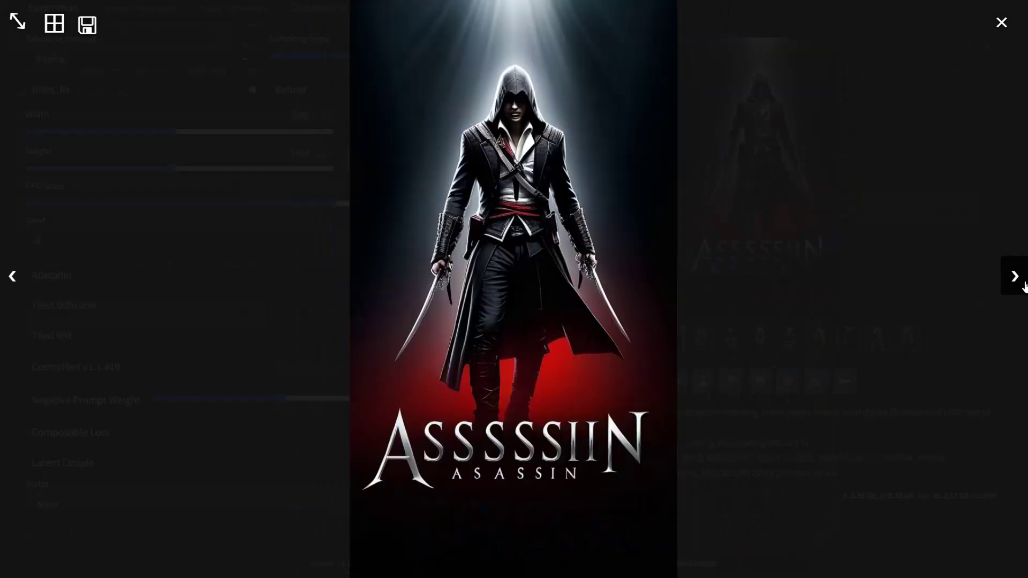
{"action": "left_click", "coordinate": [1016, 276]}
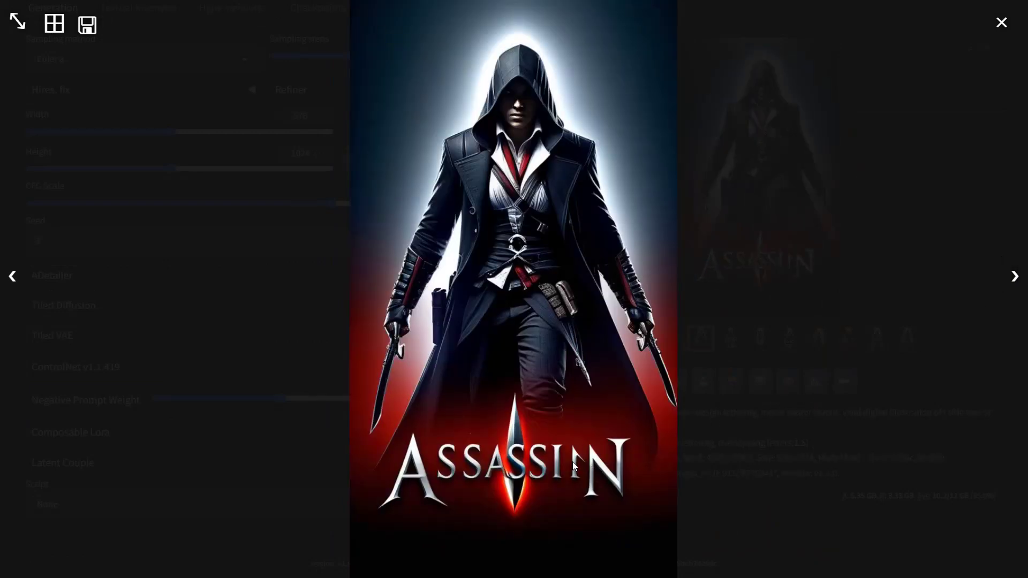
{"action": "left_click", "coordinate": [1017, 286]}
{"action": "left_click", "coordinate": [1018, 290]}
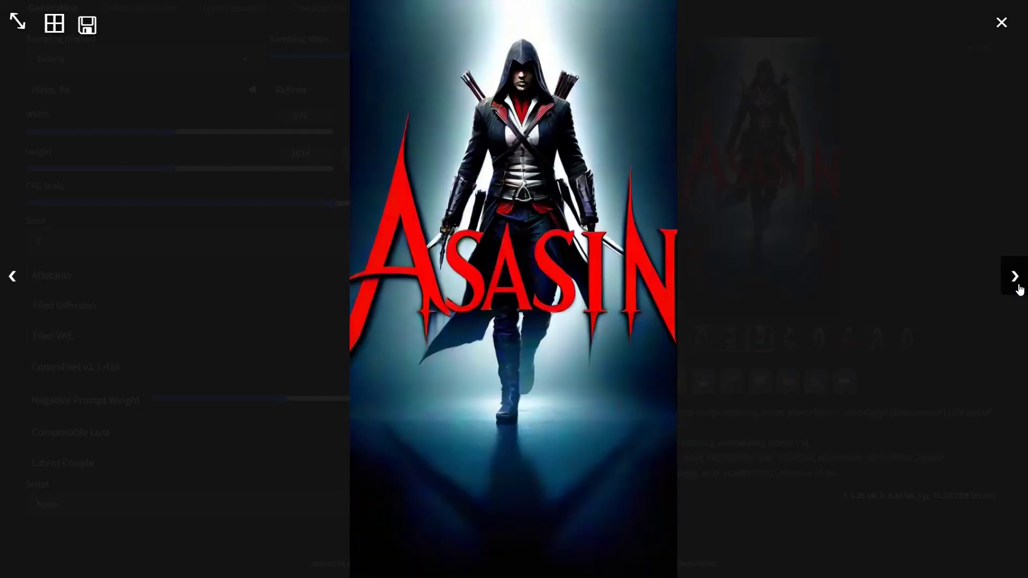
{"action": "left_click", "coordinate": [1017, 289]}
{"action": "left_click", "coordinate": [1017, 289]}
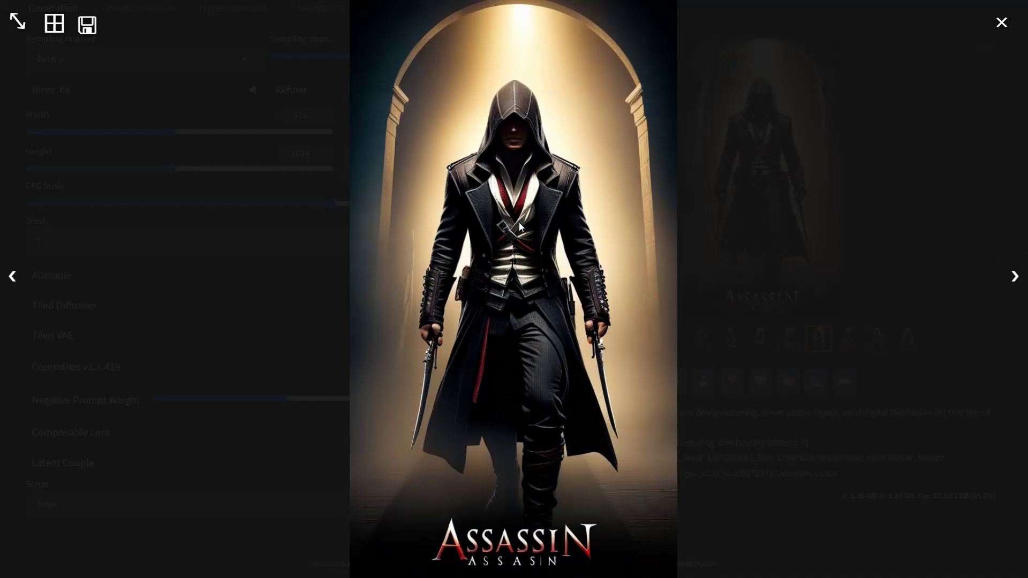
{"action": "left_click", "coordinate": [725, 191]}
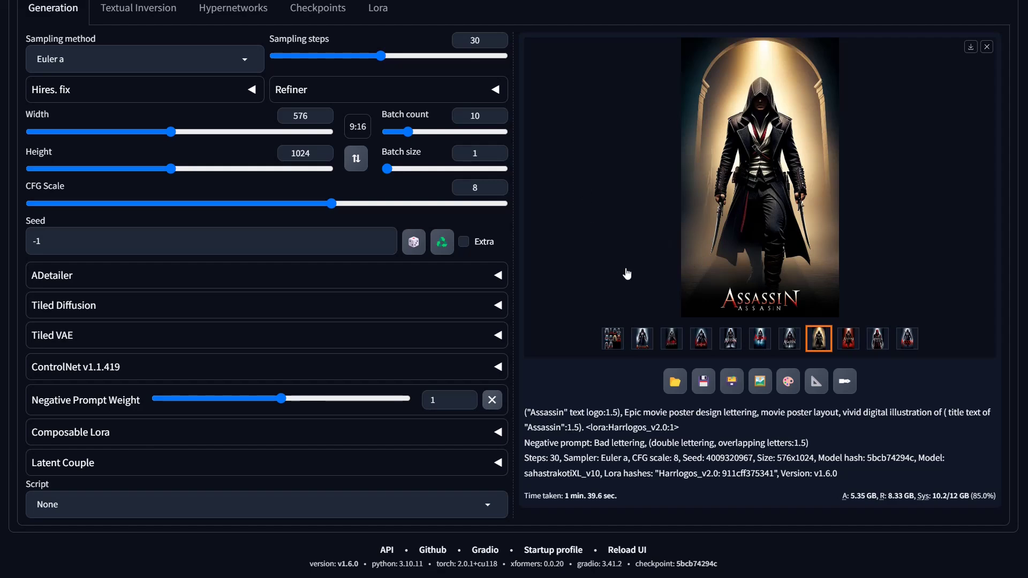
{"action": "scroll", "coordinate": [671, 338], "scroll_direction": "up", "scroll_amount": 5}
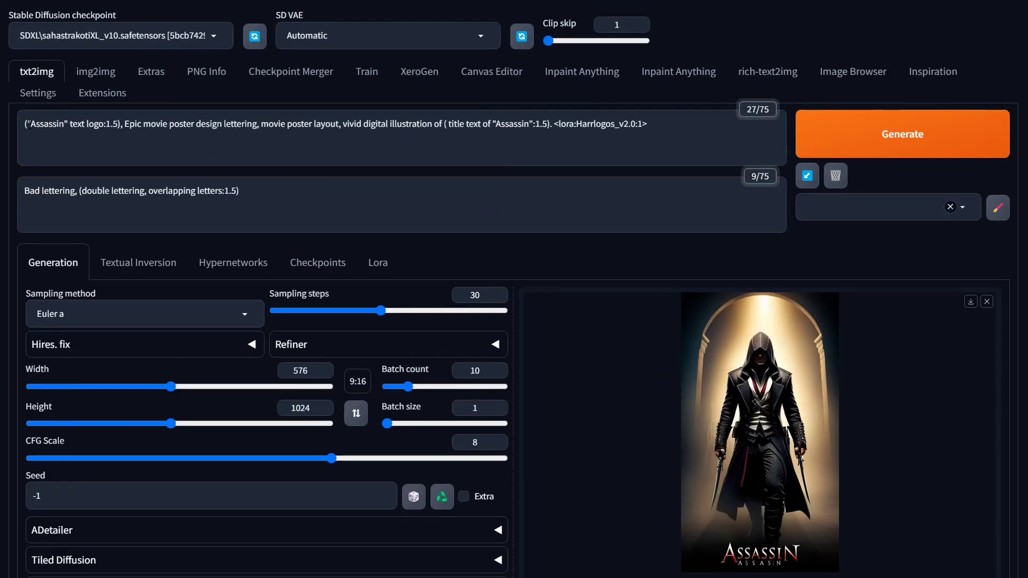
{"action": "left_click_drag", "start_coordinate": [25, 124], "coordinate": [121, 124]}
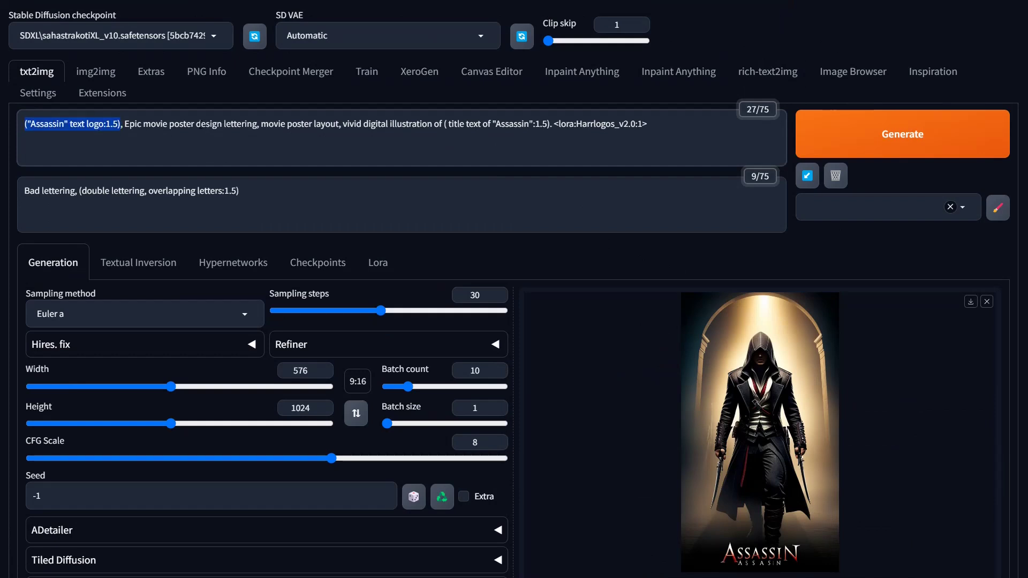
{"action": "left_click_drag", "start_coordinate": [223, 124], "coordinate": [260, 124]}
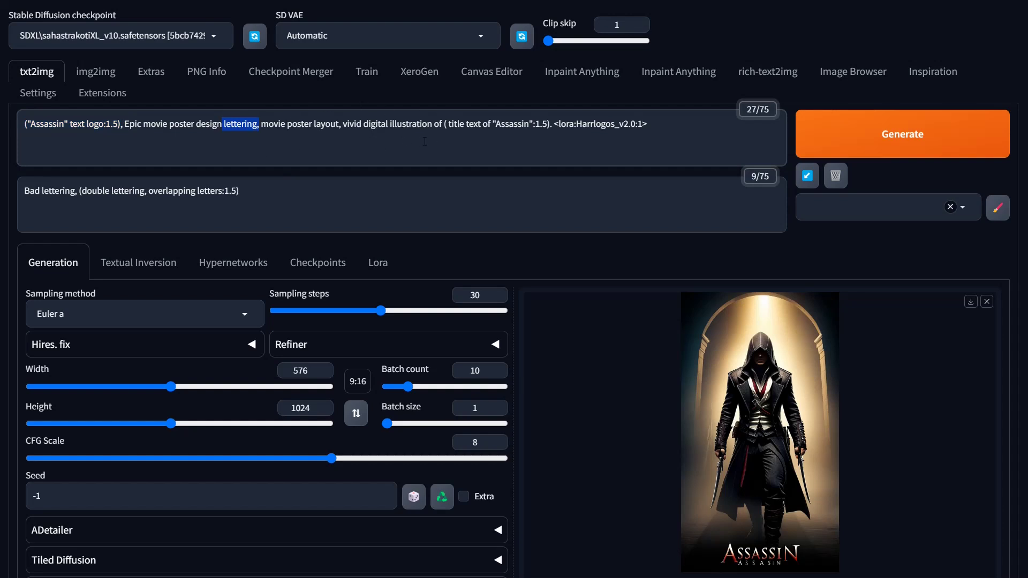
{"action": "left_click_drag", "start_coordinate": [446, 124], "coordinate": [529, 124]}
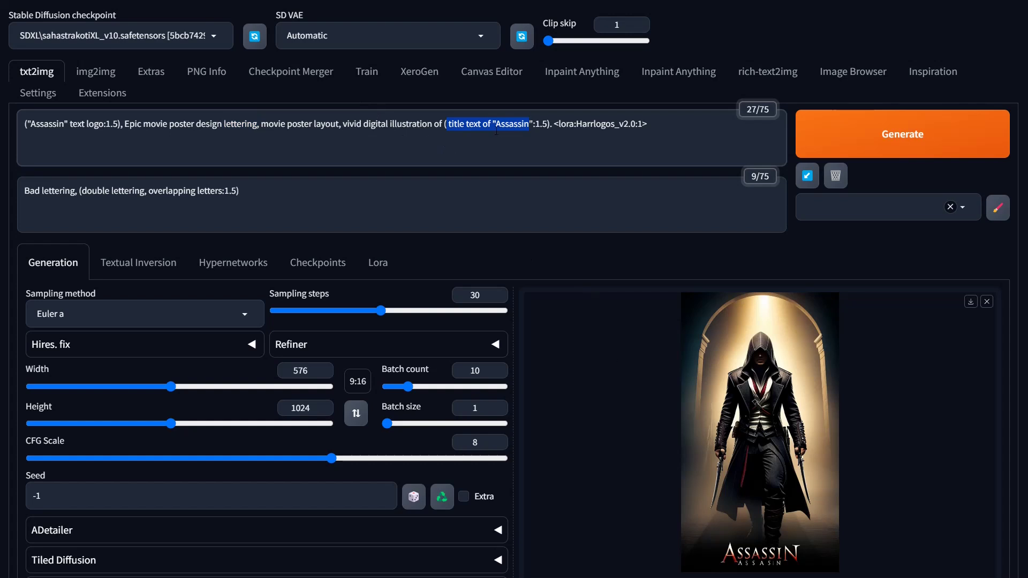
{"action": "left_click_drag", "start_coordinate": [487, 127], "coordinate": [451, 128]}
Step: Reword 'title text of' to 'text logo' in the prompt
{"action": "type", "text": "text logo"}
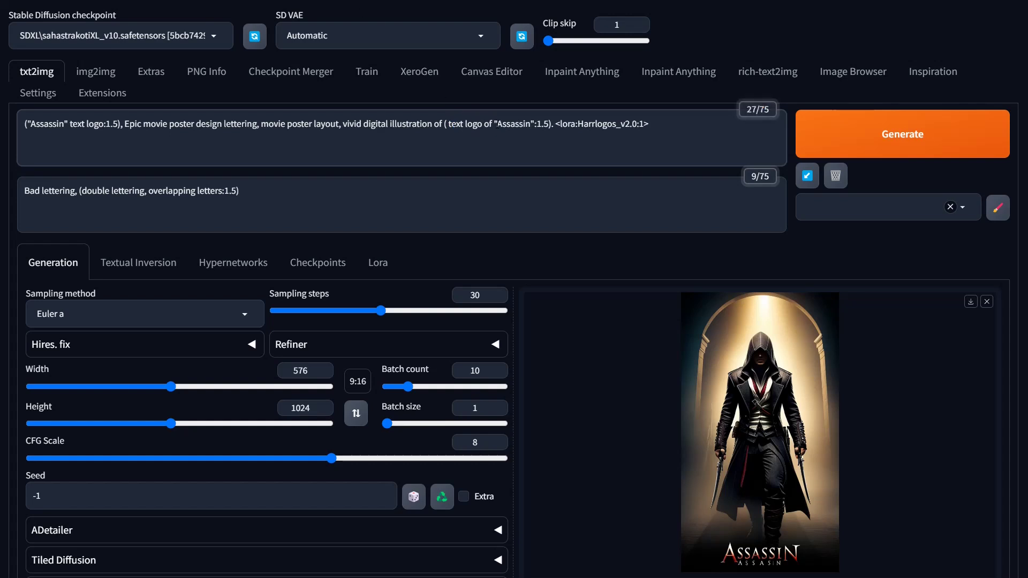
{"action": "double_click", "coordinate": [489, 123]}
{"action": "key", "text": "BackSpace"}
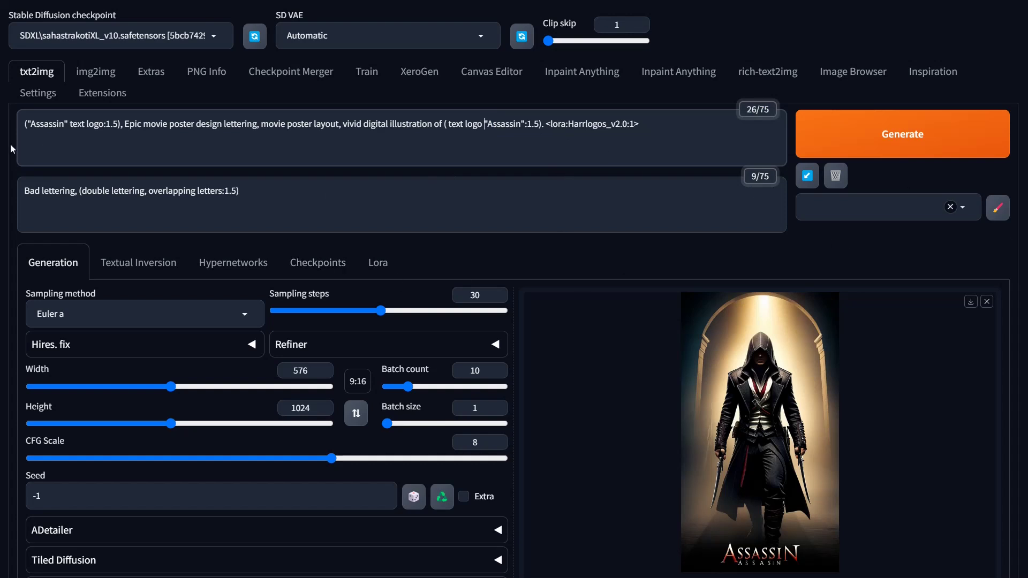
Step: Replace both 'Assassin' words in the prompt with 'Evil Teddybear'
{"action": "double_click", "coordinate": [47, 123]}
{"action": "type", "text": "evi"}
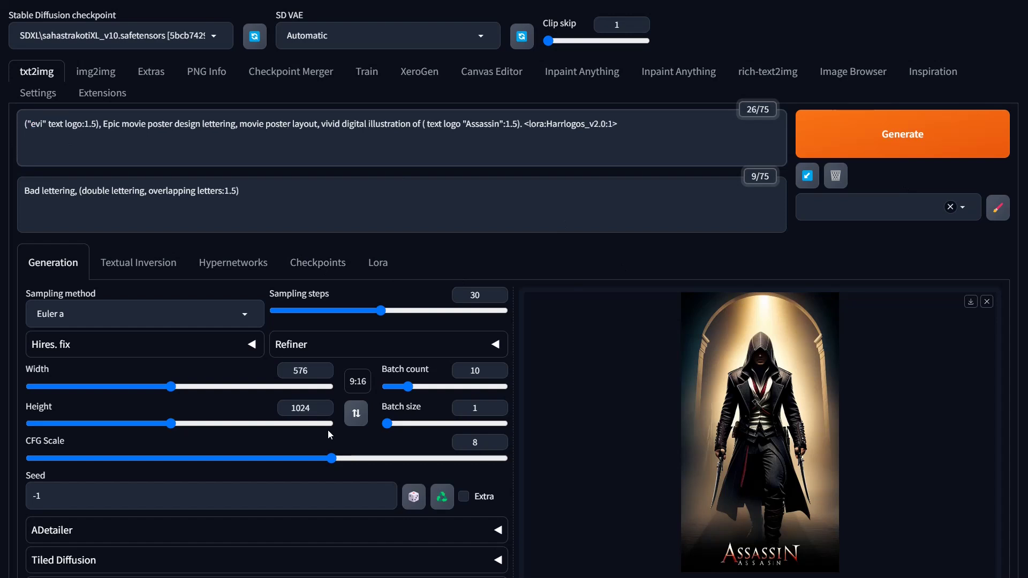
{"action": "key", "text": "BackSpace"}
{"action": "key", "text": "BackSpace"}
{"action": "key", "text": "BackSpace"}
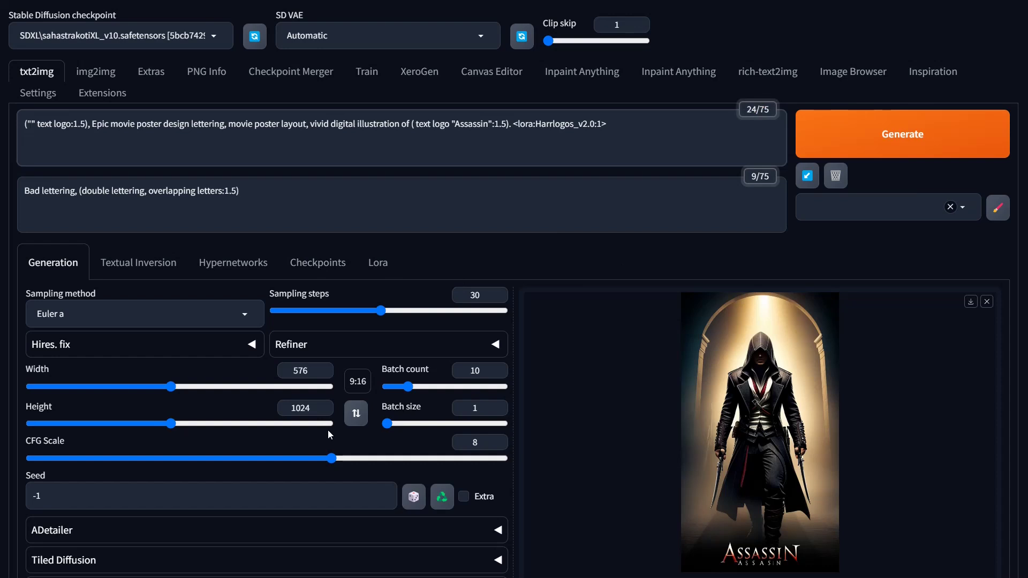
{"action": "type", "text": "Evil Teddy"}
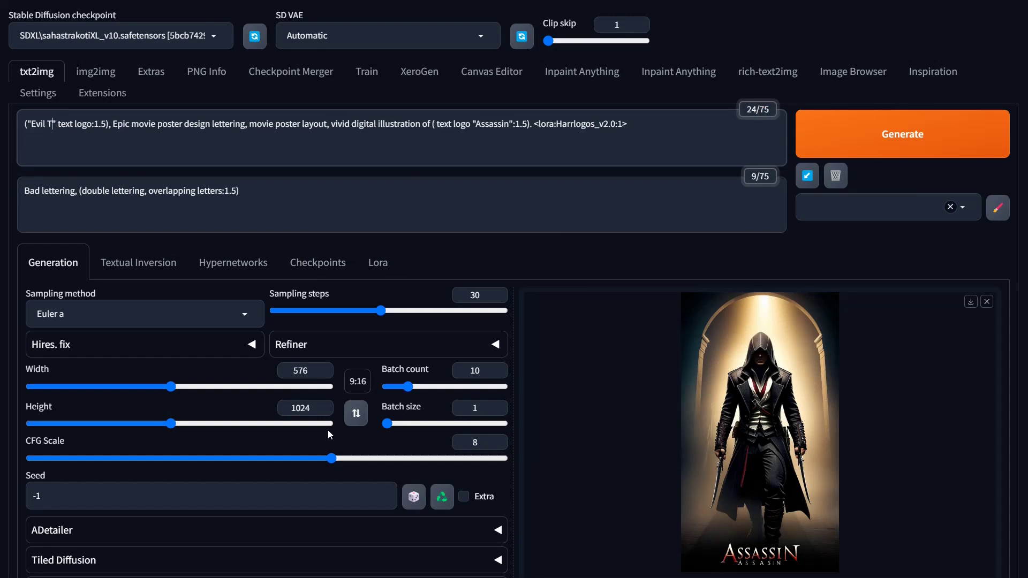
{"action": "type", "text": "bear"}
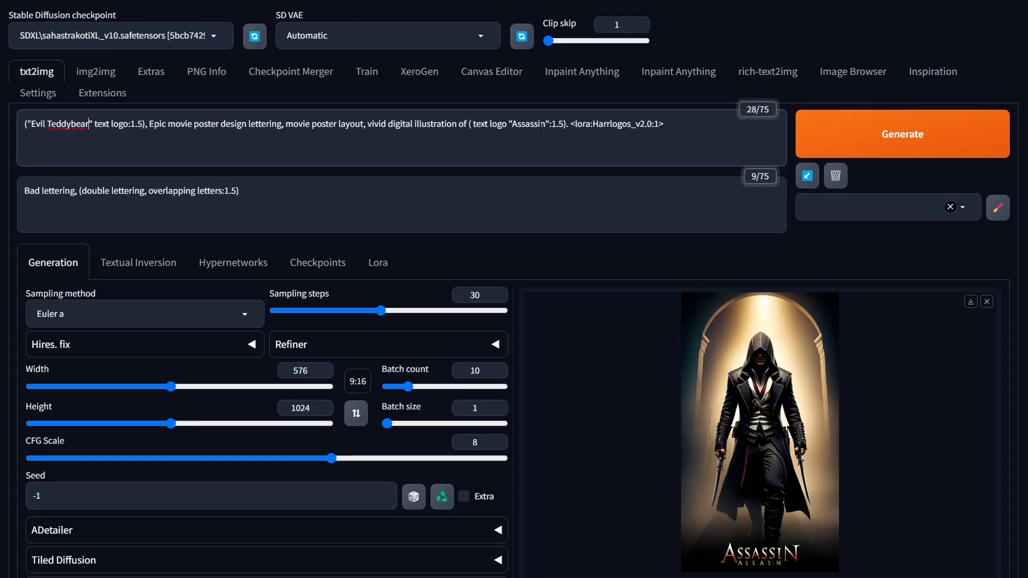
{"action": "left_click_drag", "start_coordinate": [545, 127], "coordinate": [514, 128]}
{"action": "type", "text": "Evil Tedd"}
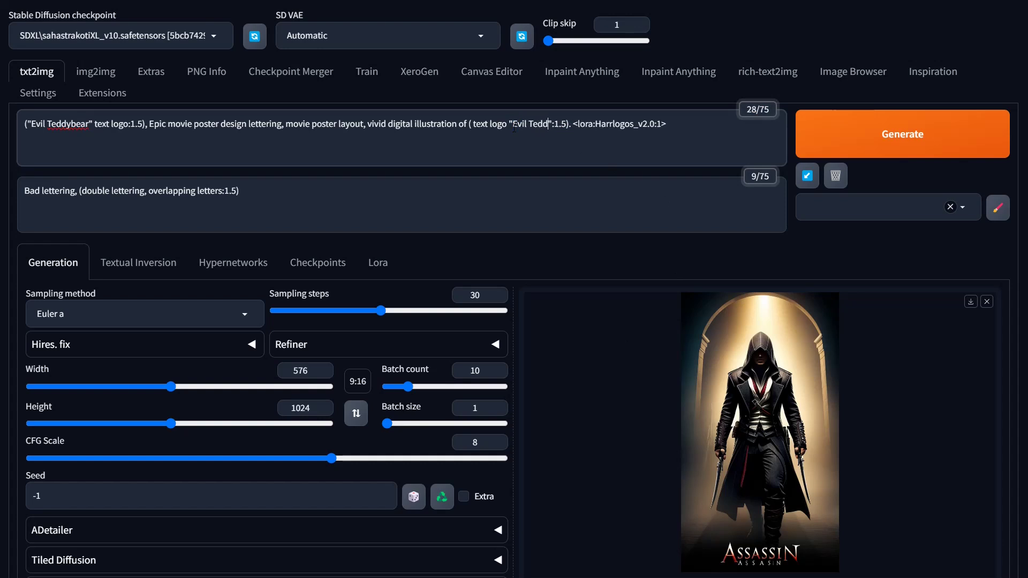
{"action": "type", "text": "ybear"}
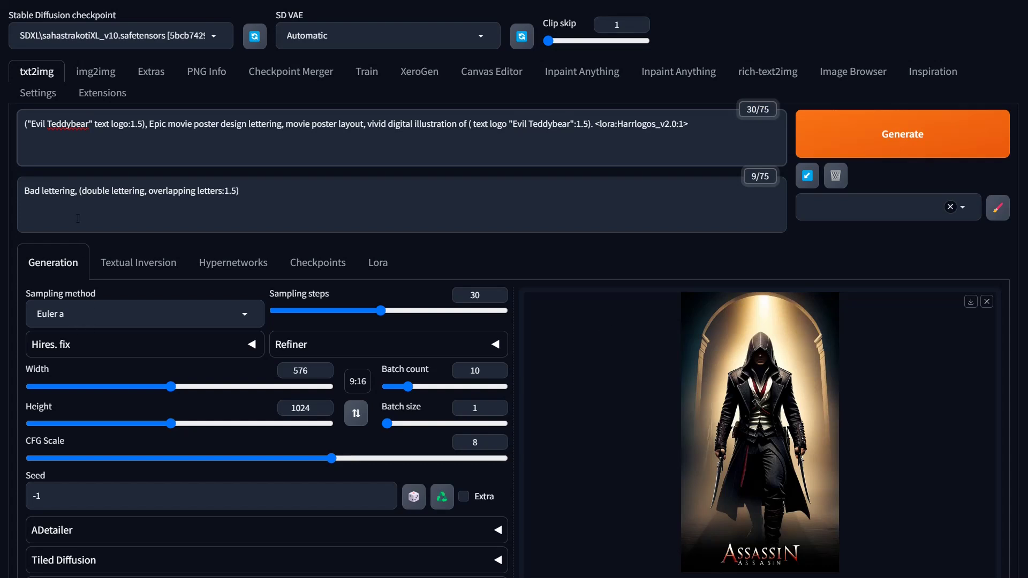
Step: Set 4:5 proportions (816×1024), generate the Evil Teddybear batch, and enlarge the pink TEDDYBEA poster
{"action": "left_click", "coordinate": [365, 386]}
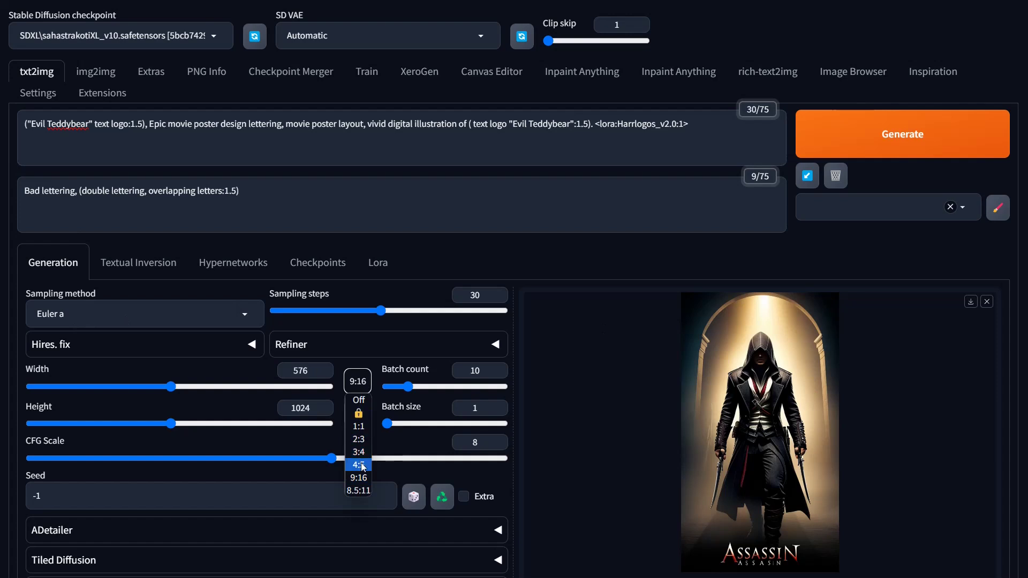
{"action": "left_click", "coordinate": [359, 465]}
{"action": "left_click", "coordinate": [905, 140]}
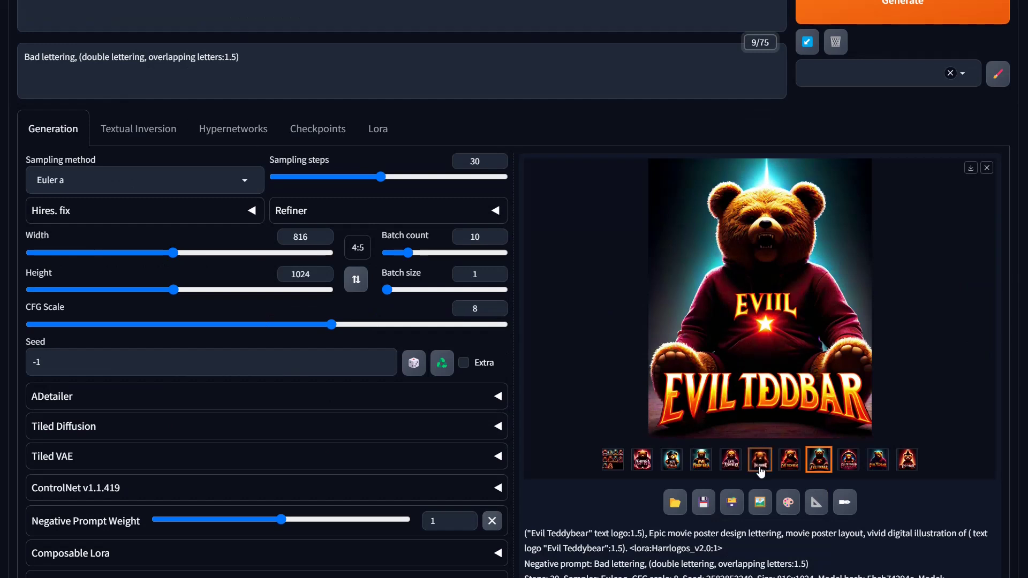
{"action": "left_click", "coordinate": [642, 461]}
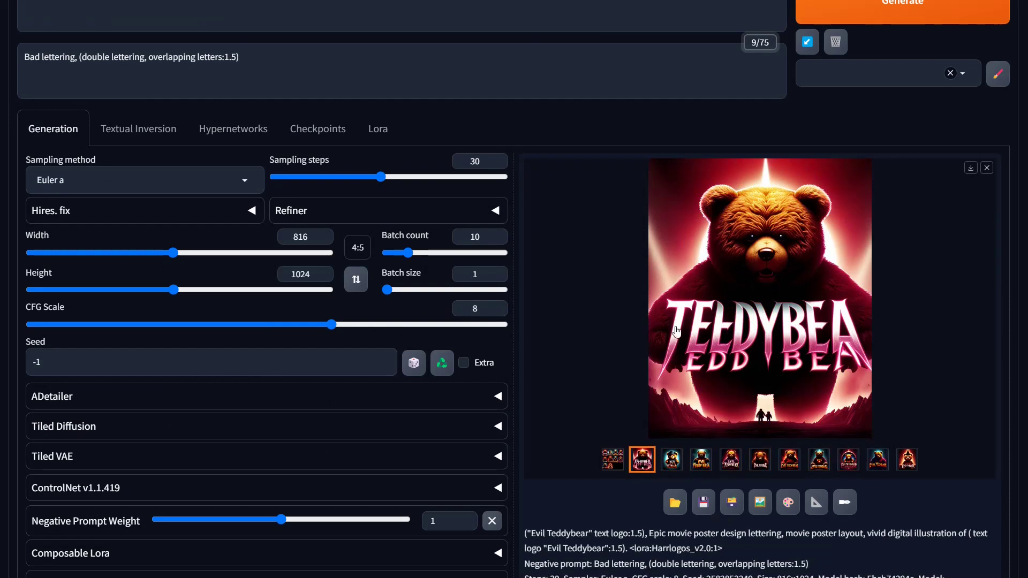
{"action": "left_click", "coordinate": [770, 354]}
Step: Step through every Evil Teddybear poster full-size, including the witch-hat one, back to the grid
{"action": "left_click", "coordinate": [1016, 284]}
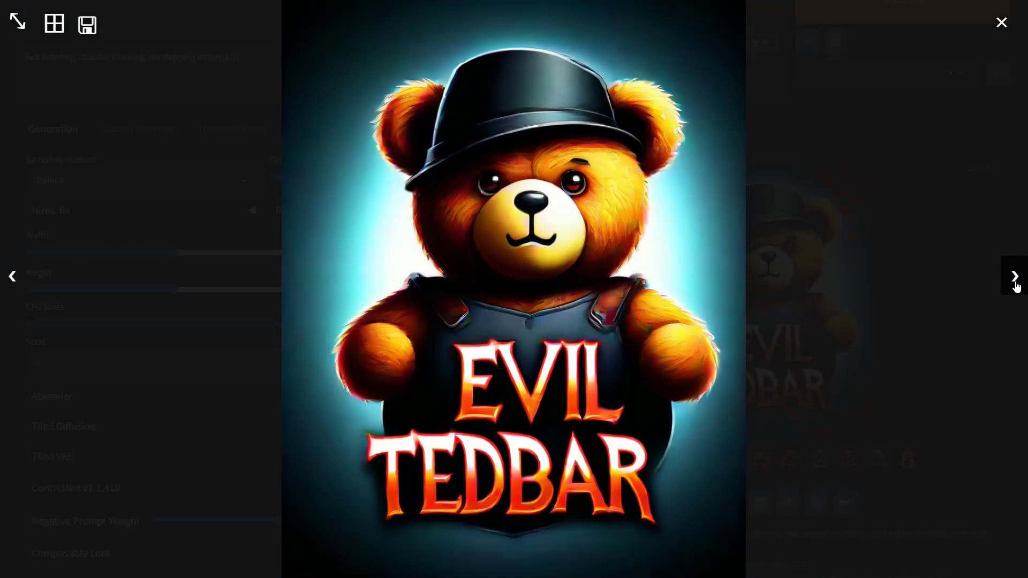
{"action": "left_click", "coordinate": [1015, 277]}
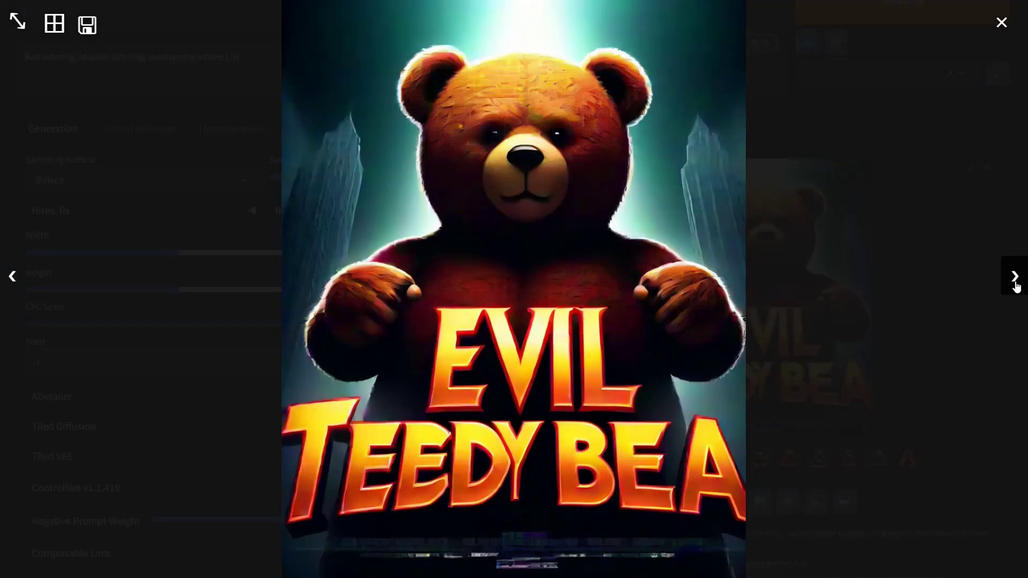
{"action": "left_click", "coordinate": [1017, 284]}
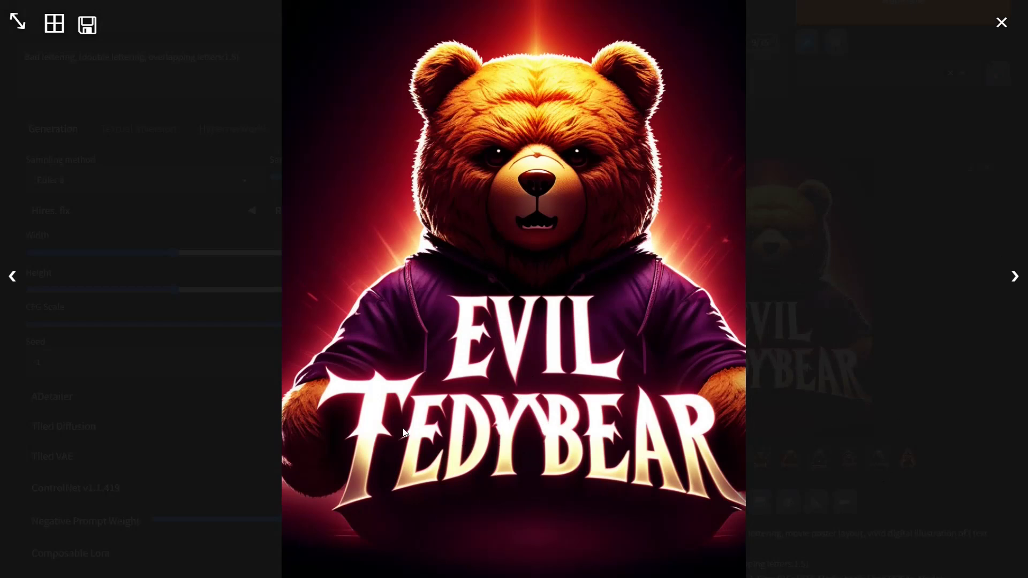
{"action": "left_click", "coordinate": [1015, 276]}
{"action": "left_click", "coordinate": [1015, 277]}
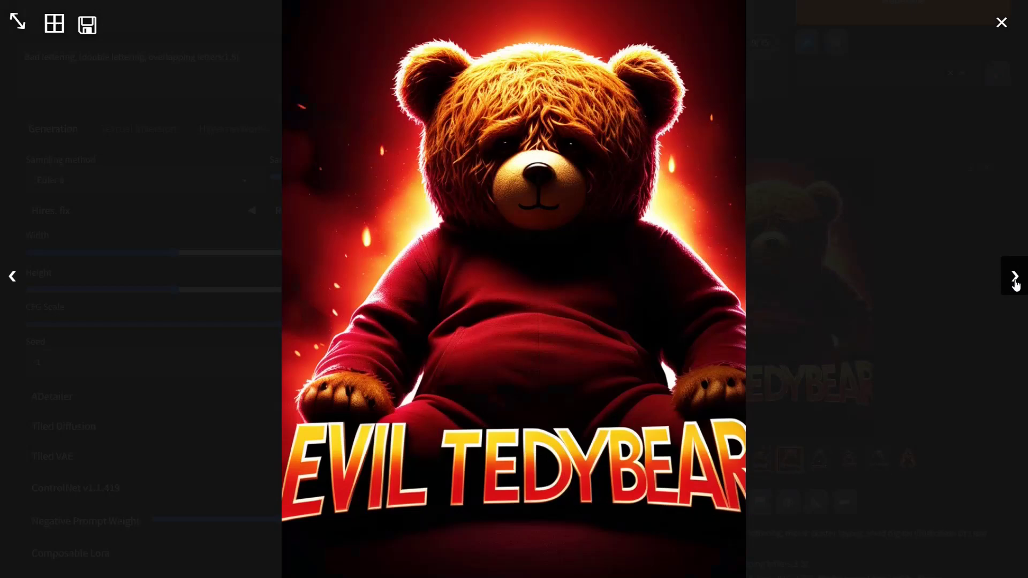
{"action": "left_click", "coordinate": [1015, 277]}
{"action": "left_click", "coordinate": [1015, 276]}
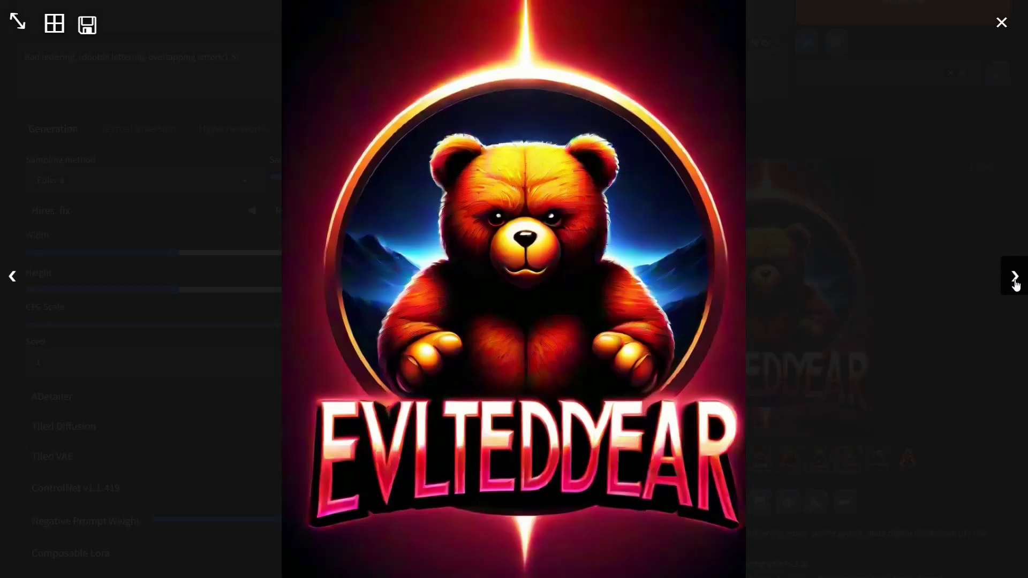
{"action": "left_click", "coordinate": [1015, 276]}
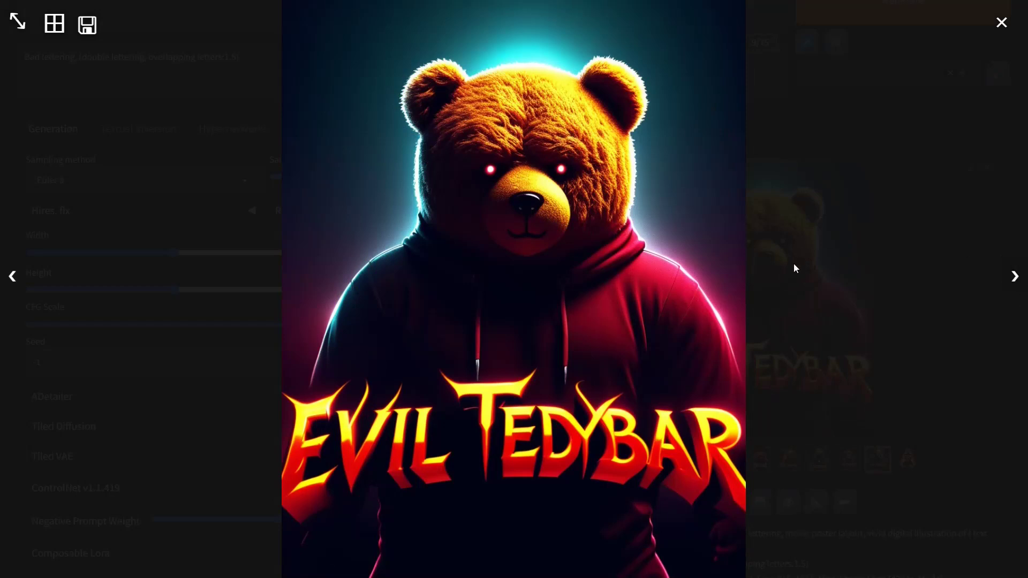
{"action": "left_click", "coordinate": [1011, 280]}
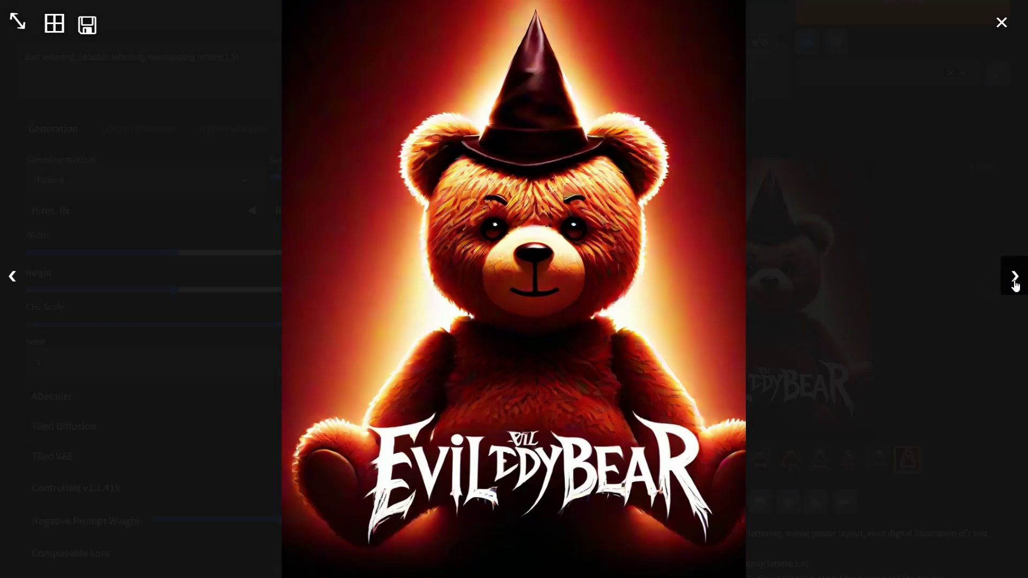
{"action": "left_click", "coordinate": [1016, 286]}
Step: Close the image viewer and apply the 'T-shirt design' style
{"action": "left_click", "coordinate": [943, 306]}
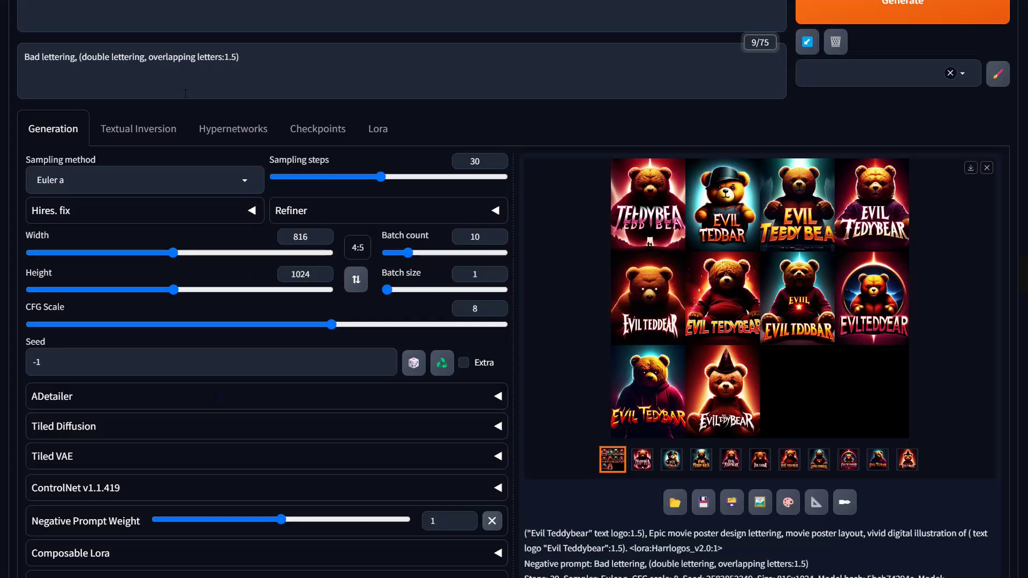
{"action": "scroll", "coordinate": [185, 93], "scroll_direction": "up", "scroll_amount": 3}
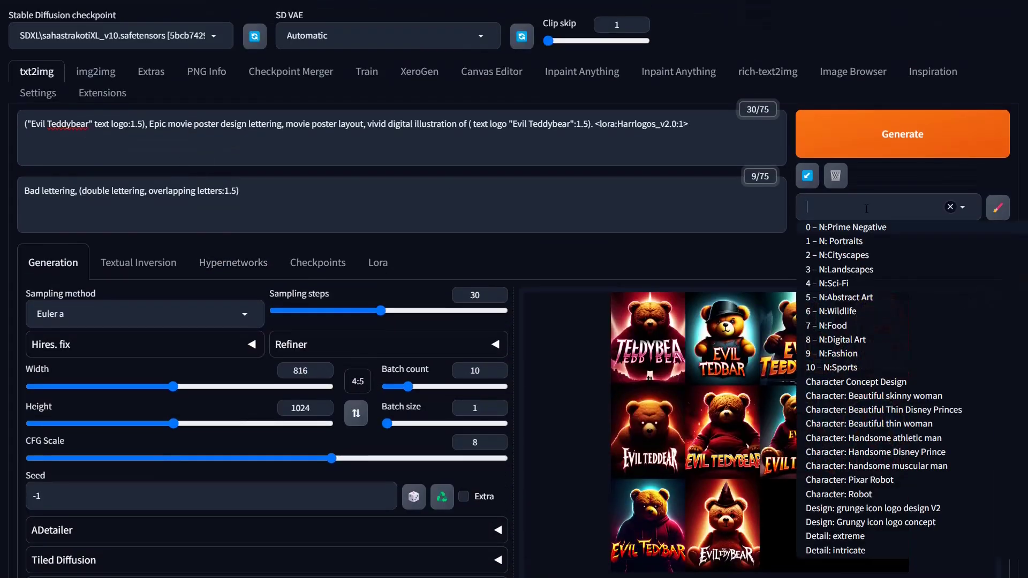
{"action": "type", "text": "t"}
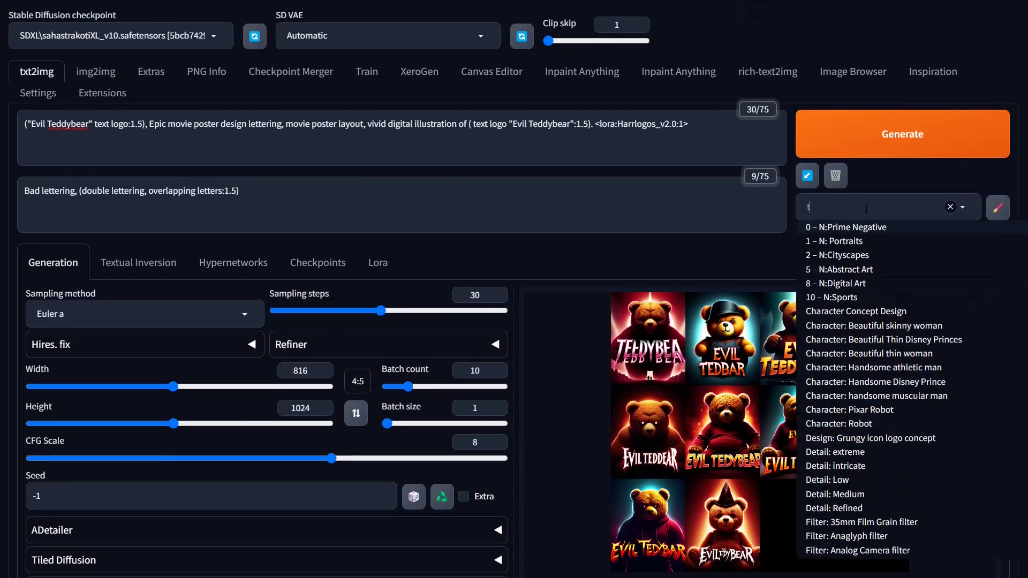
{"action": "key", "text": "Return"}
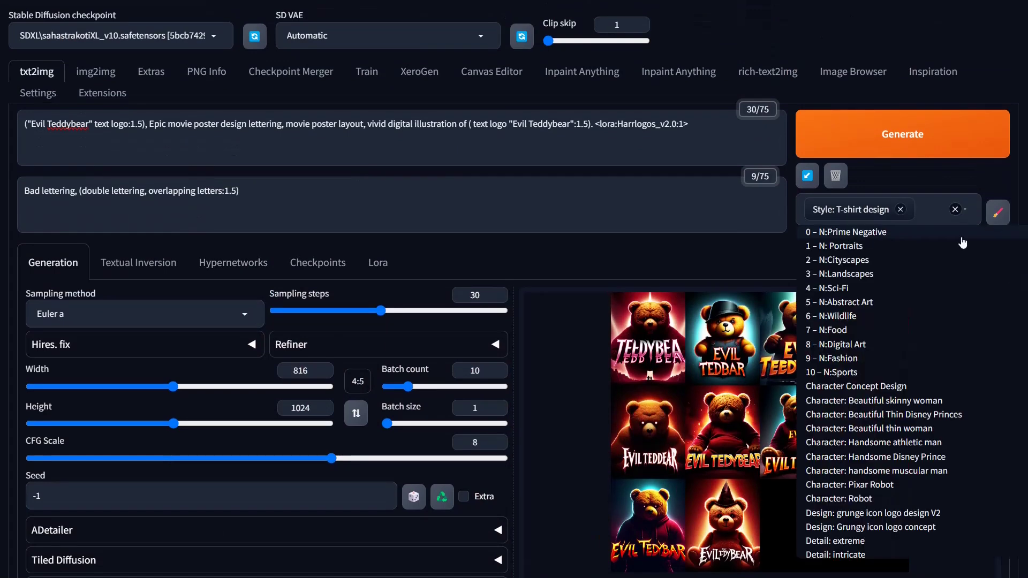
{"action": "left_click", "coordinate": [842, 231]}
{"action": "left_click", "coordinate": [772, 241]}
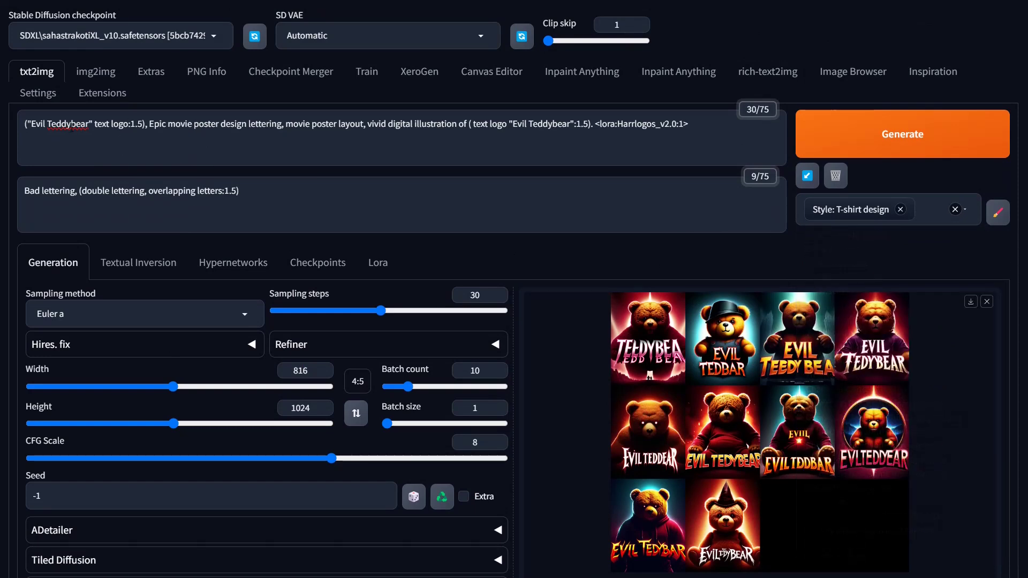
Step: Change 'Evil Teddybear' to 'Evil bear' in the prompt and generate a new batch
{"action": "left_click_drag", "start_coordinate": [71, 129], "coordinate": [49, 128]}
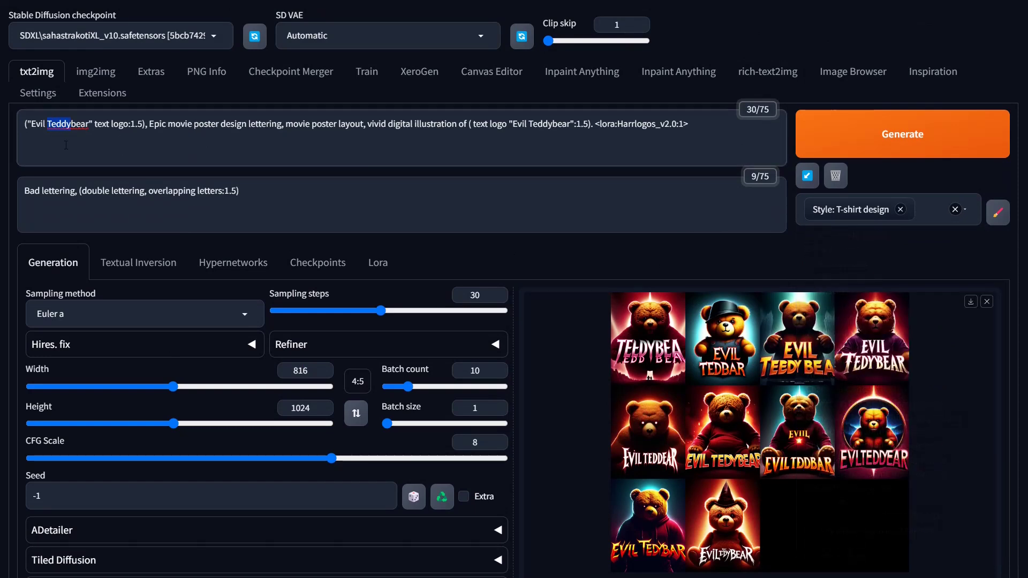
{"action": "key", "text": "BackSpace"}
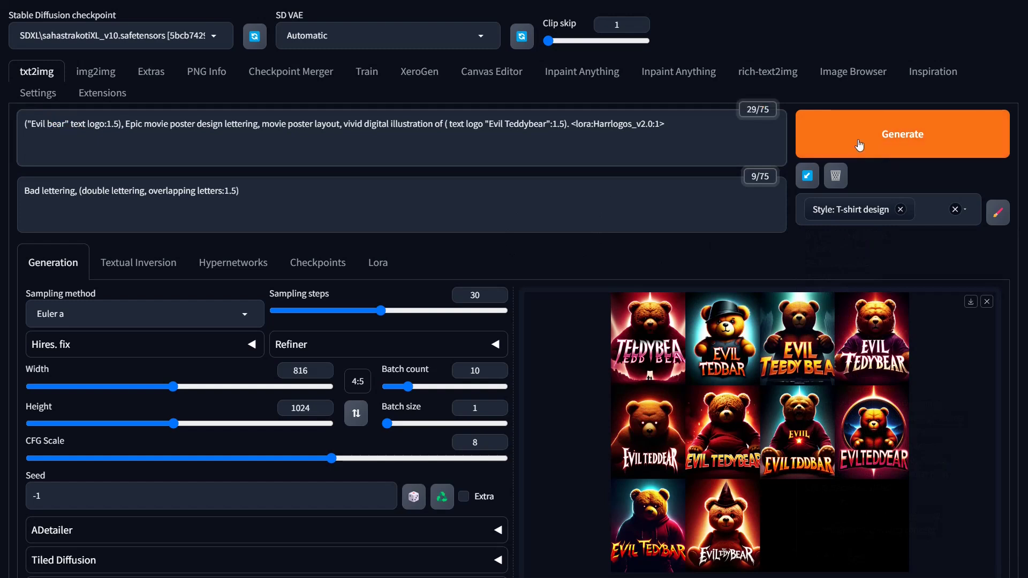
{"action": "left_click", "coordinate": [859, 146]}
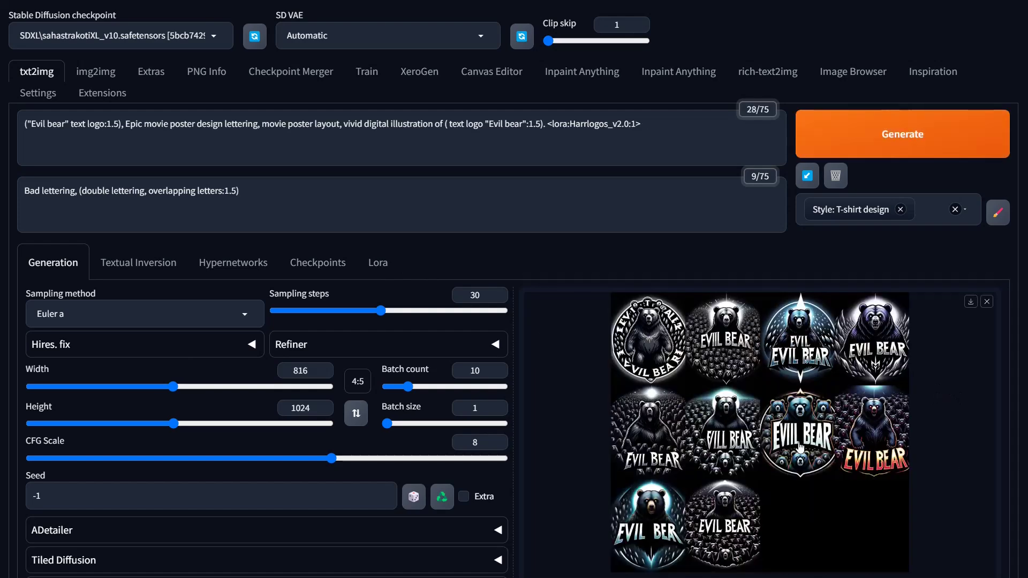
Step: Preview the bear results grid full-size, then open the first individual Evil Bear logo full-screen
{"action": "left_click", "coordinate": [666, 346]}
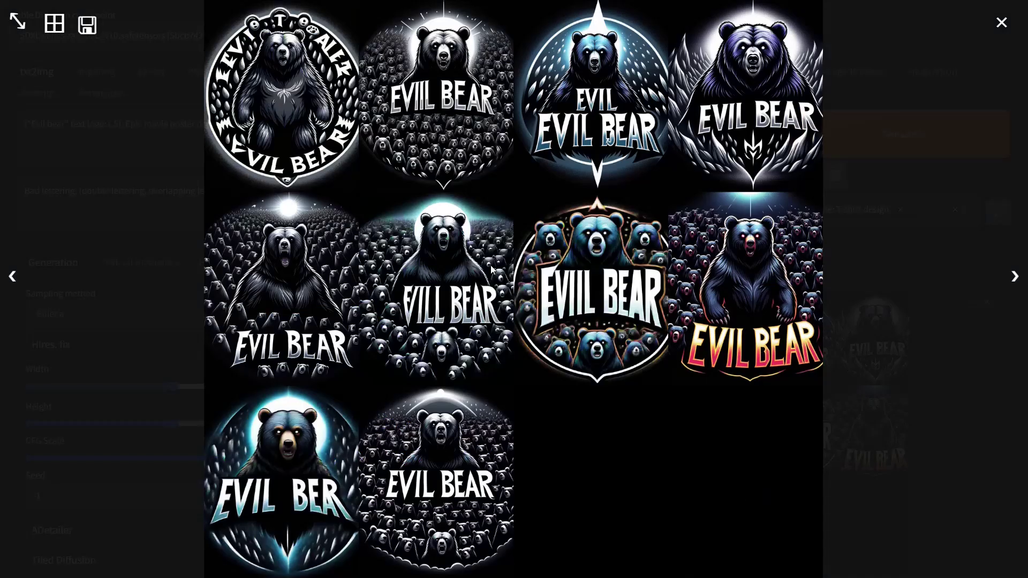
{"action": "left_click", "coordinate": [715, 345]}
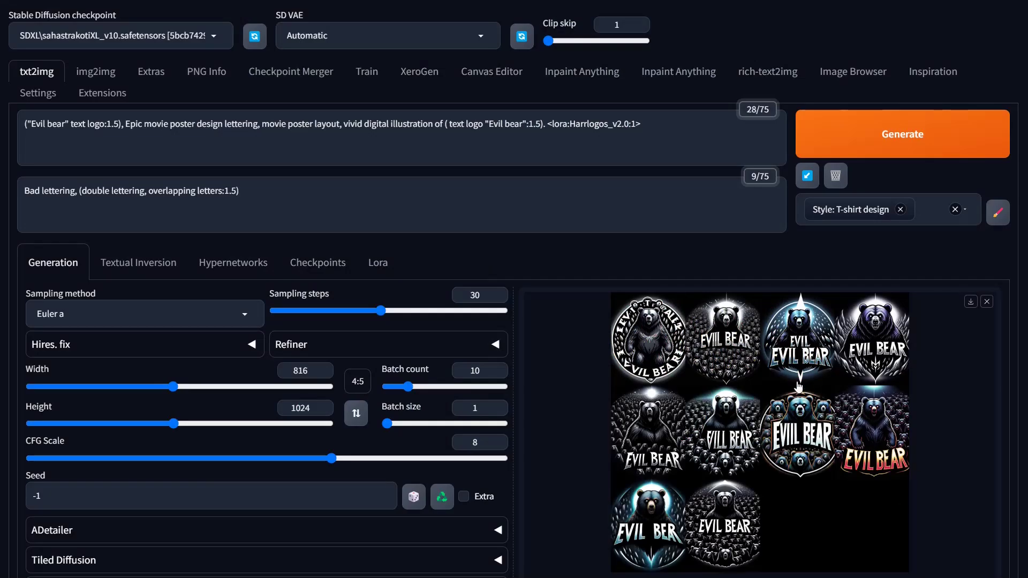
{"action": "scroll", "coordinate": [815, 406], "scroll_direction": "down", "scroll_amount": 4}
{"action": "left_click", "coordinate": [643, 393]}
{"action": "left_click", "coordinate": [815, 211]}
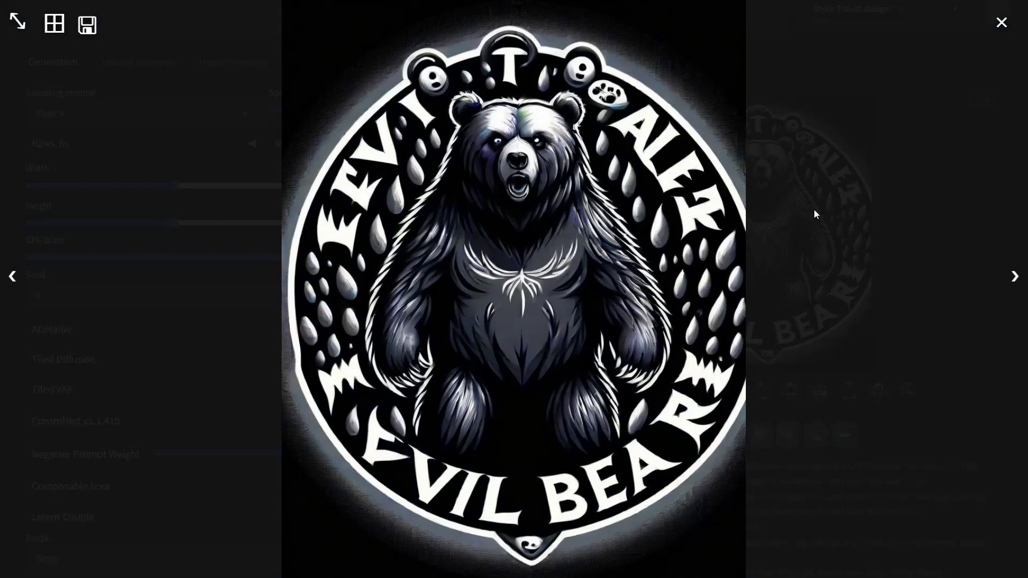
Step: Page through every Evil Bear logo up to the crowd-of-bears image, then close the viewer
{"action": "left_click", "coordinate": [1020, 281]}
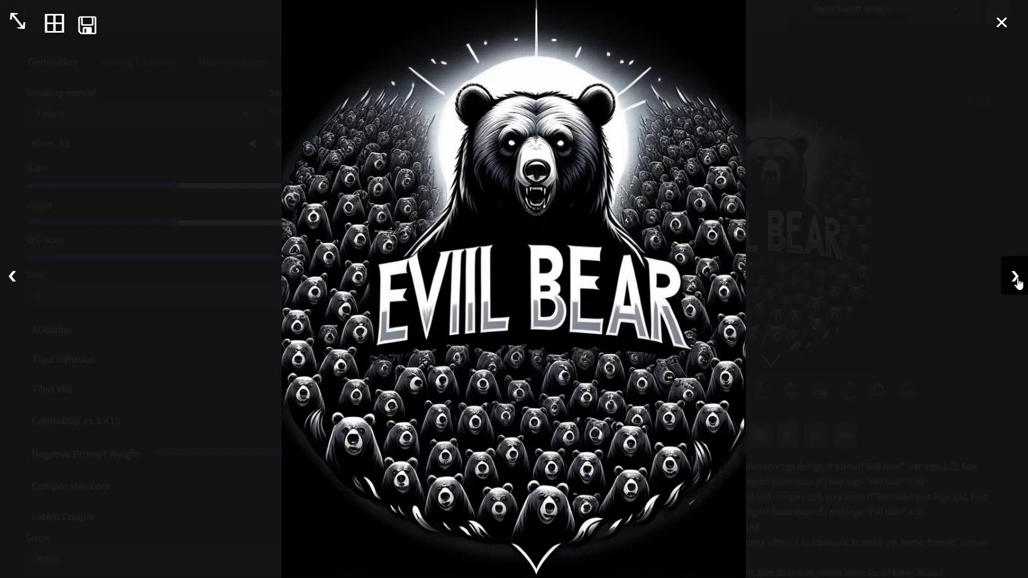
{"action": "left_click", "coordinate": [1020, 284]}
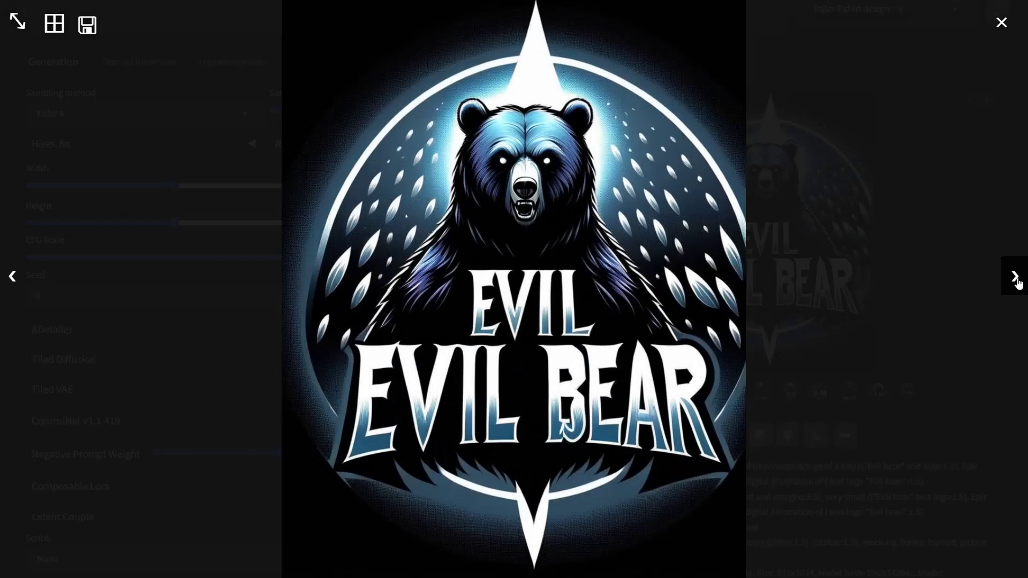
{"action": "left_click", "coordinate": [1019, 283]}
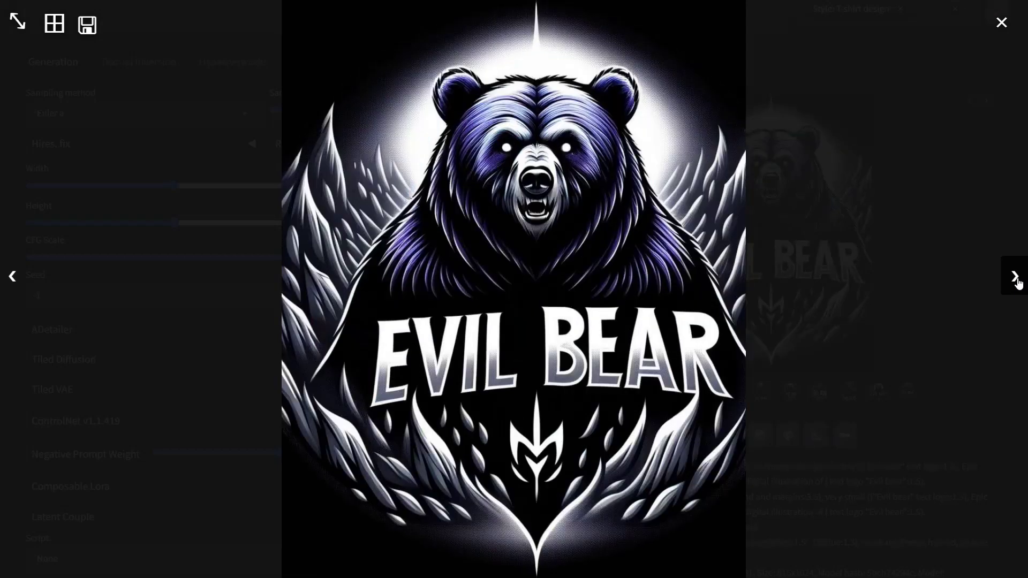
{"action": "left_click", "coordinate": [1019, 284]}
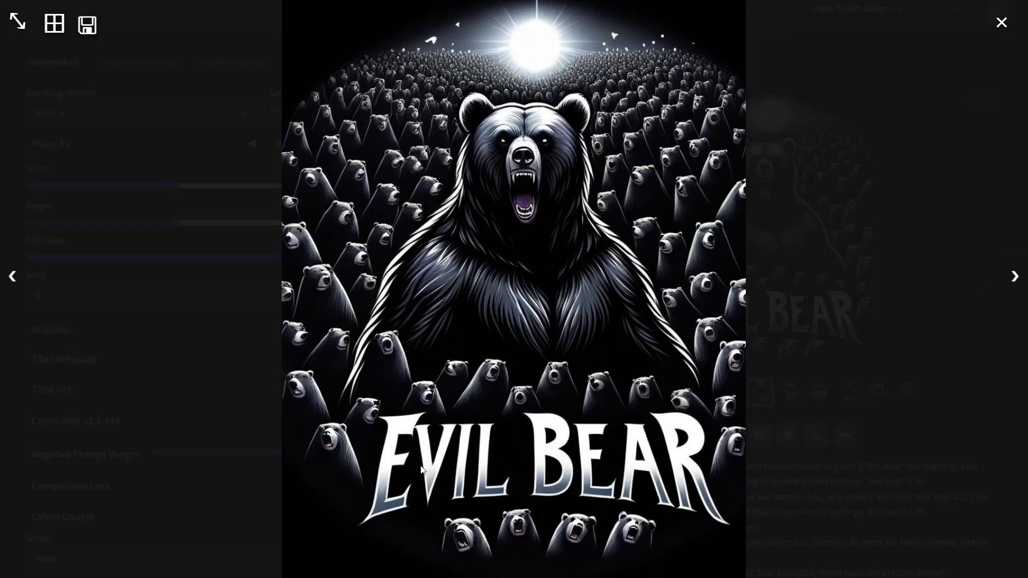
{"action": "left_click", "coordinate": [1021, 281]}
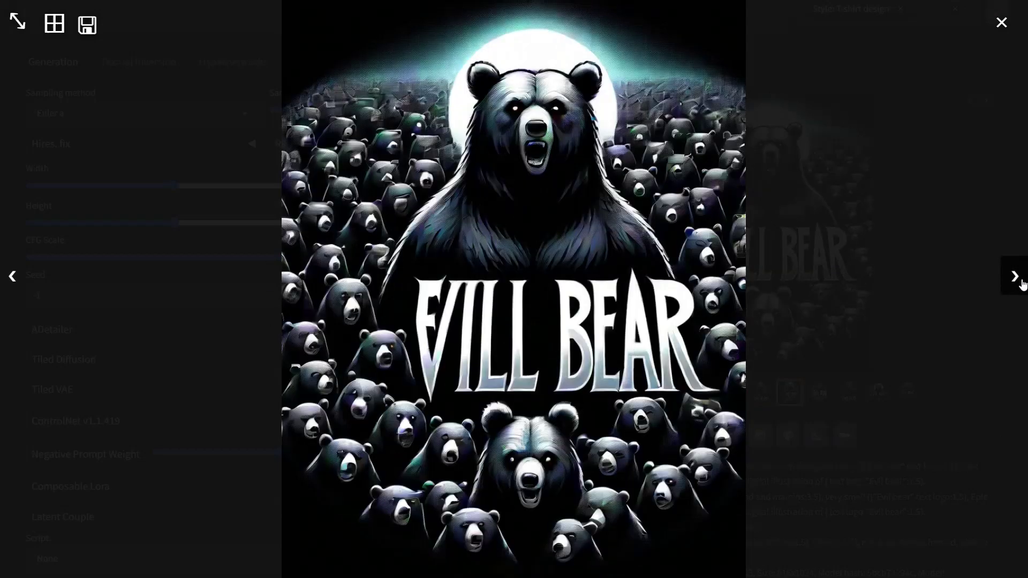
{"action": "left_click", "coordinate": [1023, 285]}
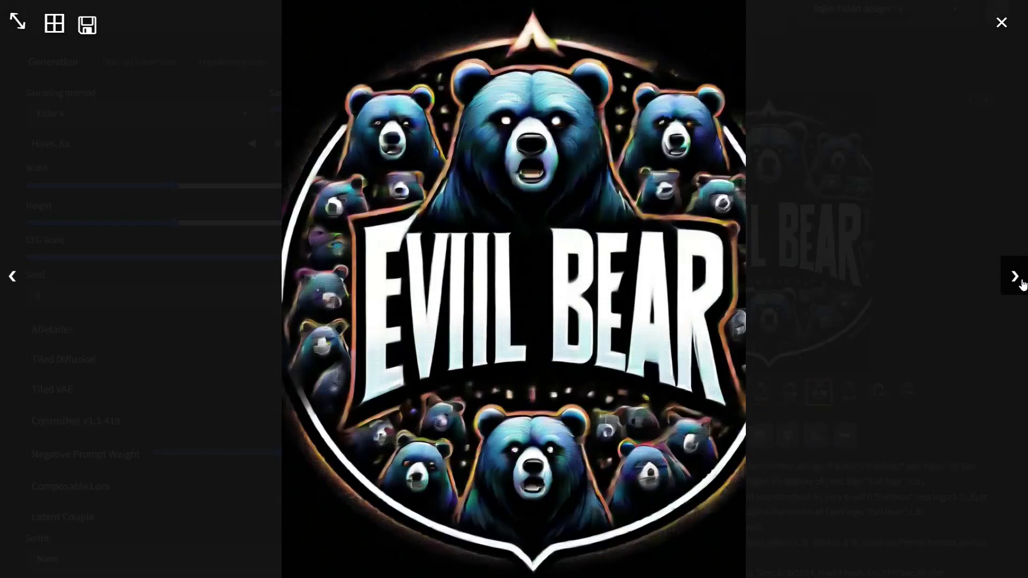
{"action": "left_click", "coordinate": [1022, 284]}
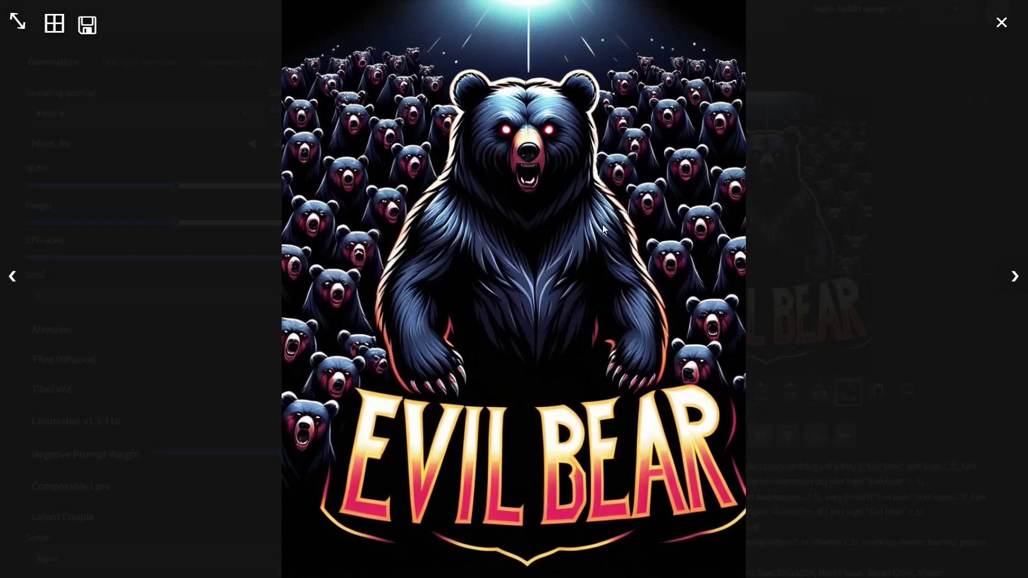
{"action": "left_click", "coordinate": [1015, 279]}
{"action": "left_click", "coordinate": [1015, 279]}
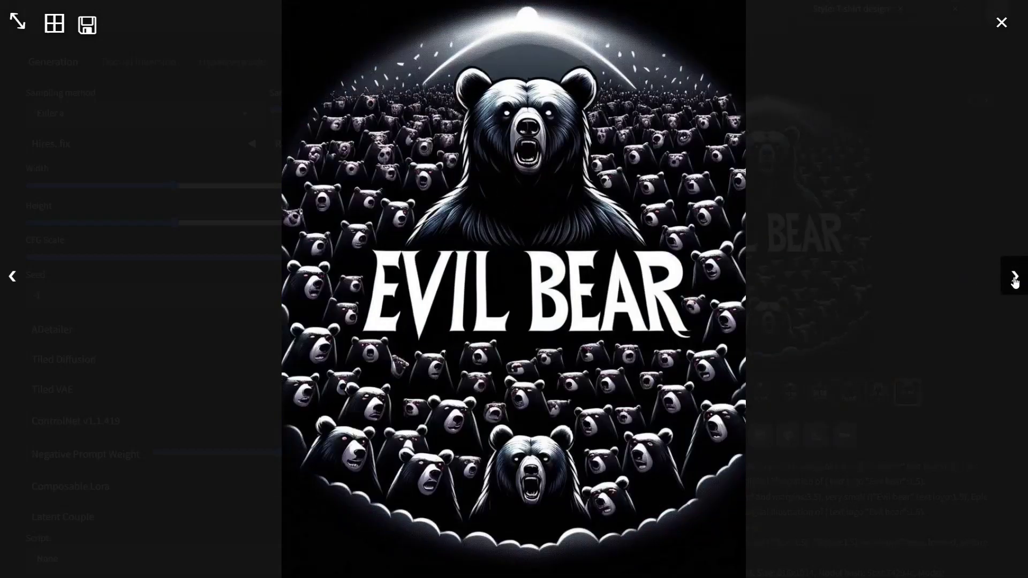
{"action": "left_click", "coordinate": [937, 325]}
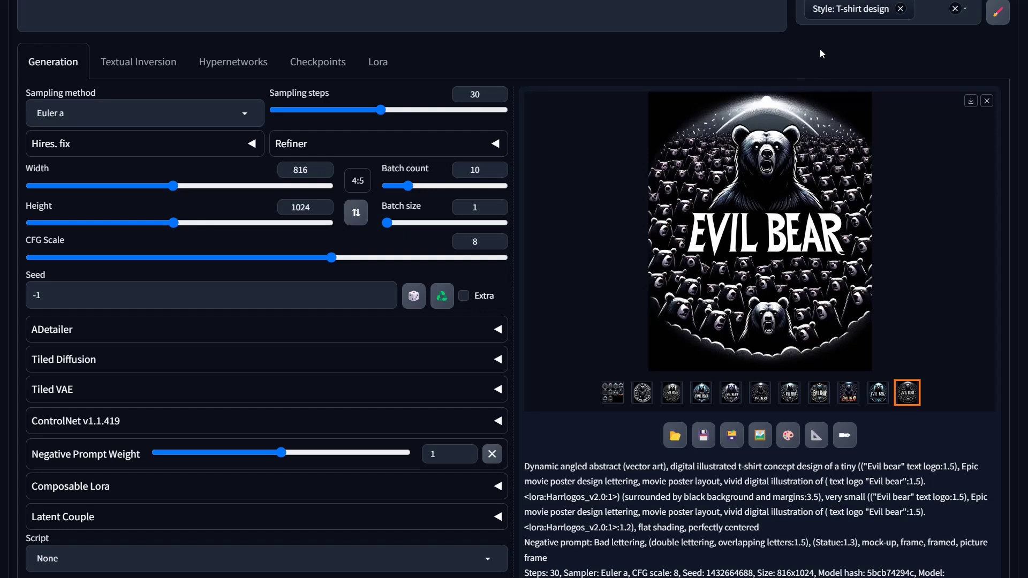
{"action": "scroll", "coordinate": [821, 49], "scroll_direction": "up", "scroll_amount": 4}
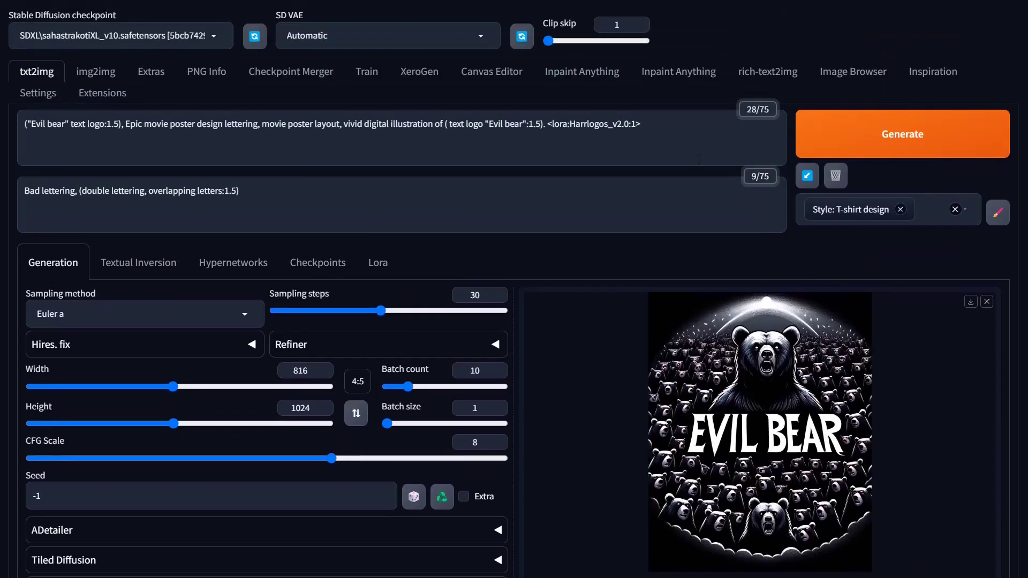